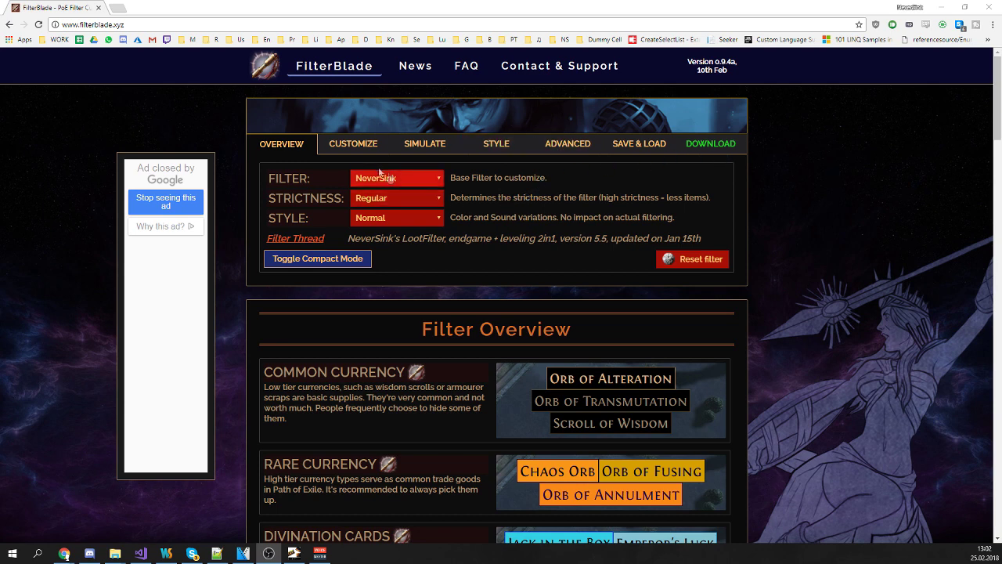
- Open the Customize tab and expand the Maps, Fragments, etc. category under Endgame - General
click(356, 145)
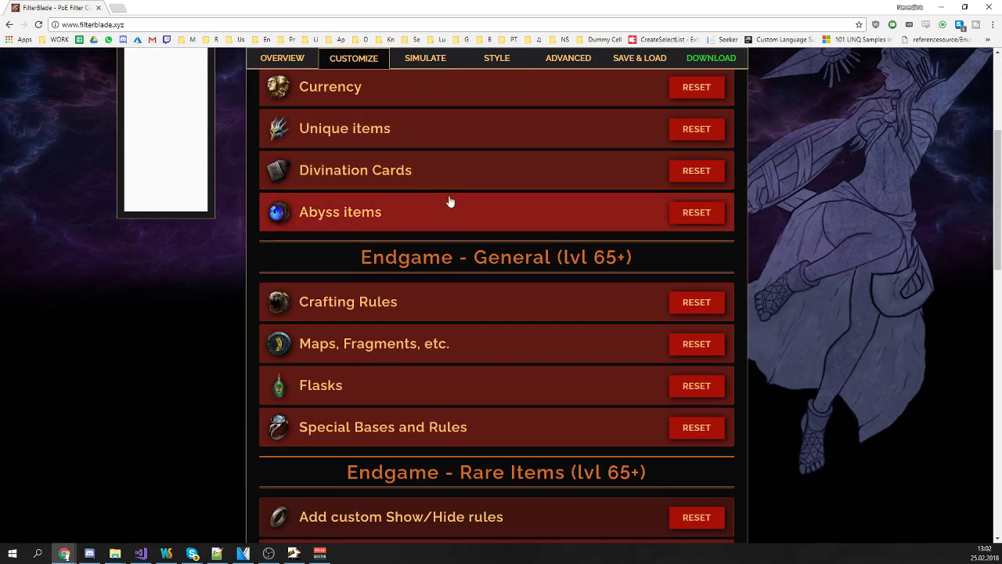
scroll(452, 207, up, 3)
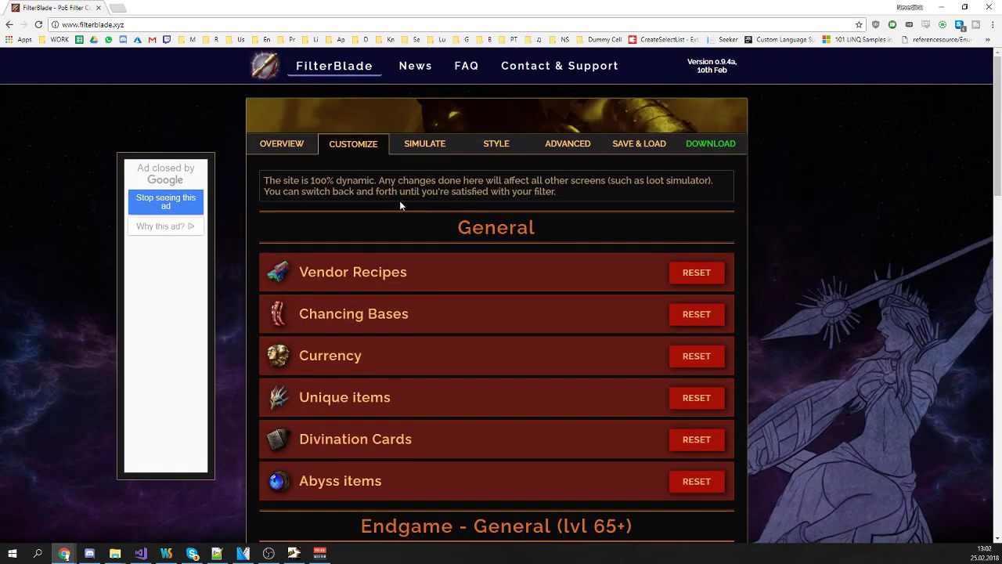
scroll(399, 206, down, 4)
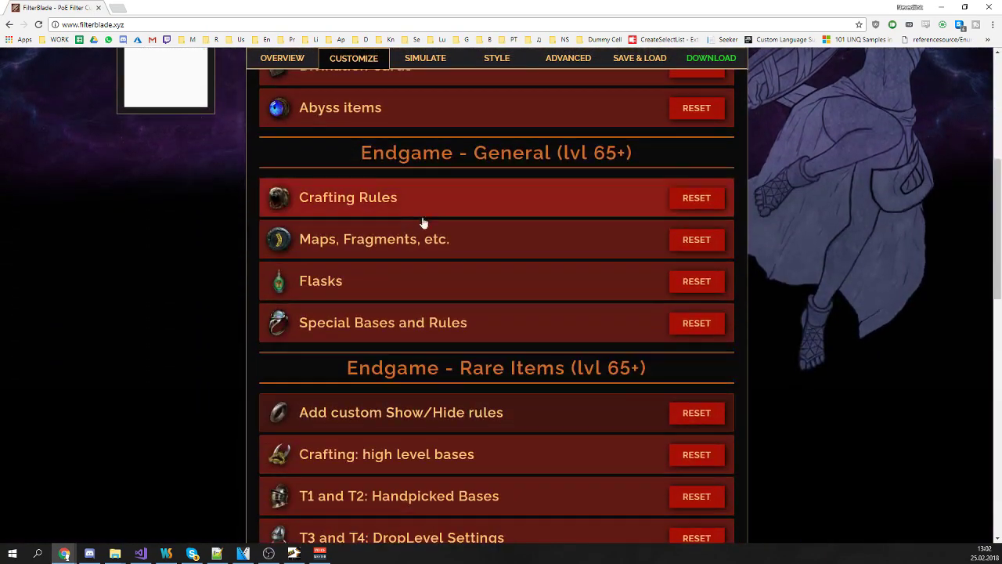
click(472, 234)
scroll(836, 245, down, 1)
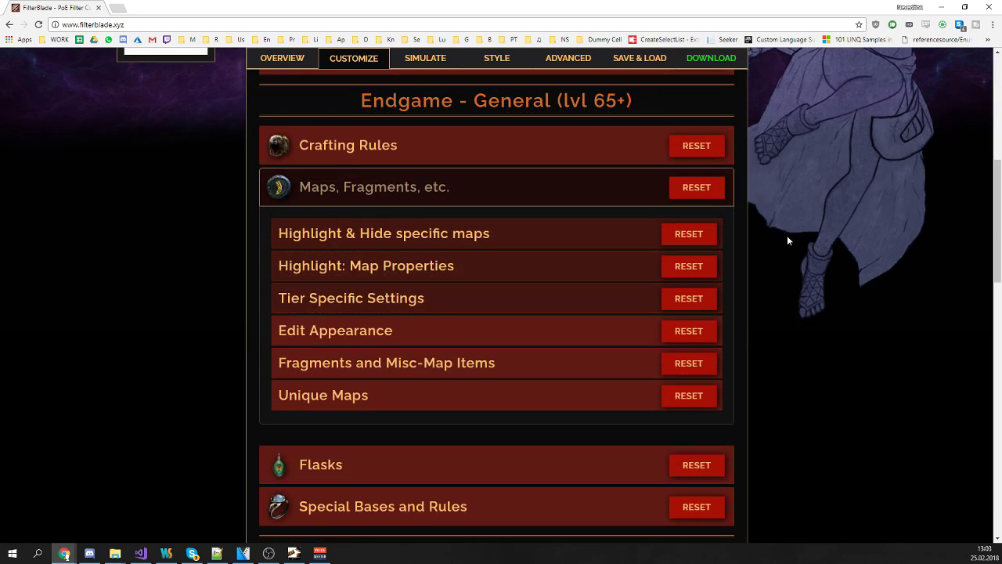
click(268, 553)
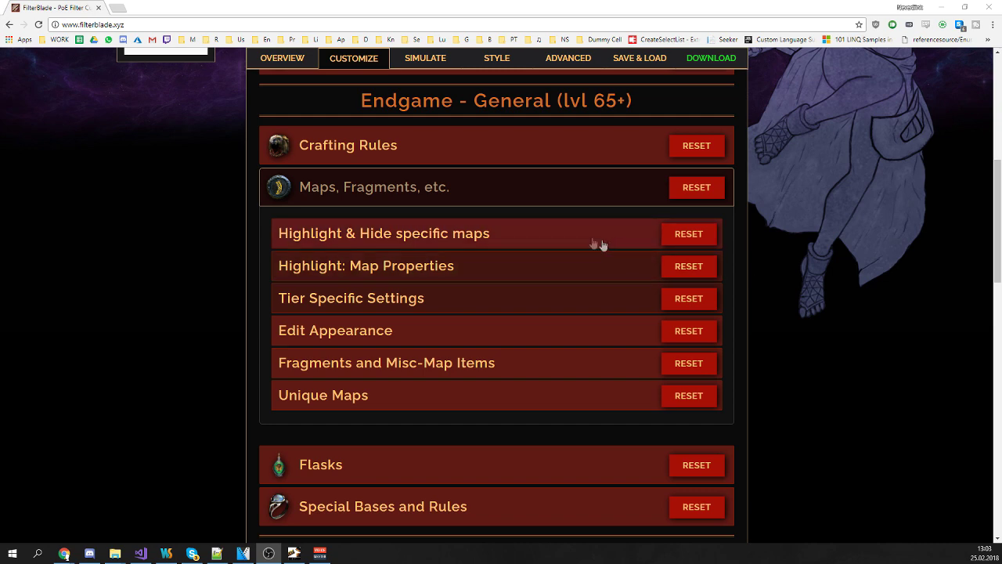
- Open Highlight & Hide specific maps and add Vault Map as the BaseType
click(330, 234)
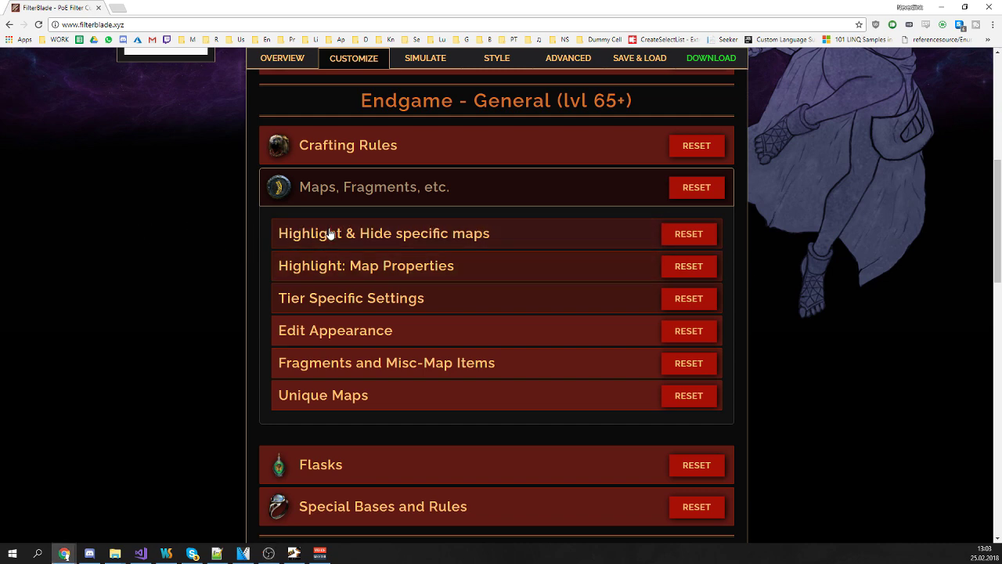
click(413, 298)
click(401, 322)
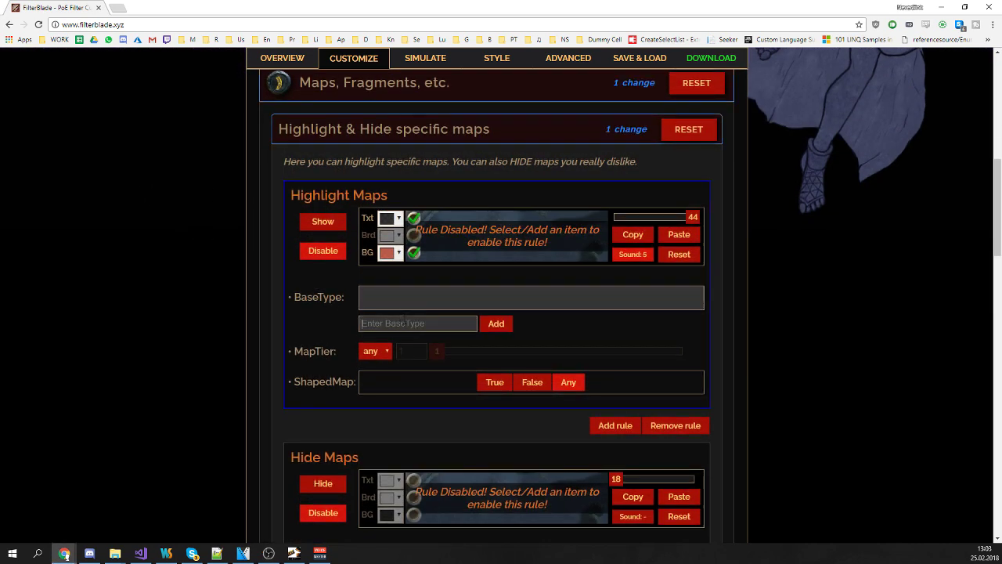
text(Vault Map)
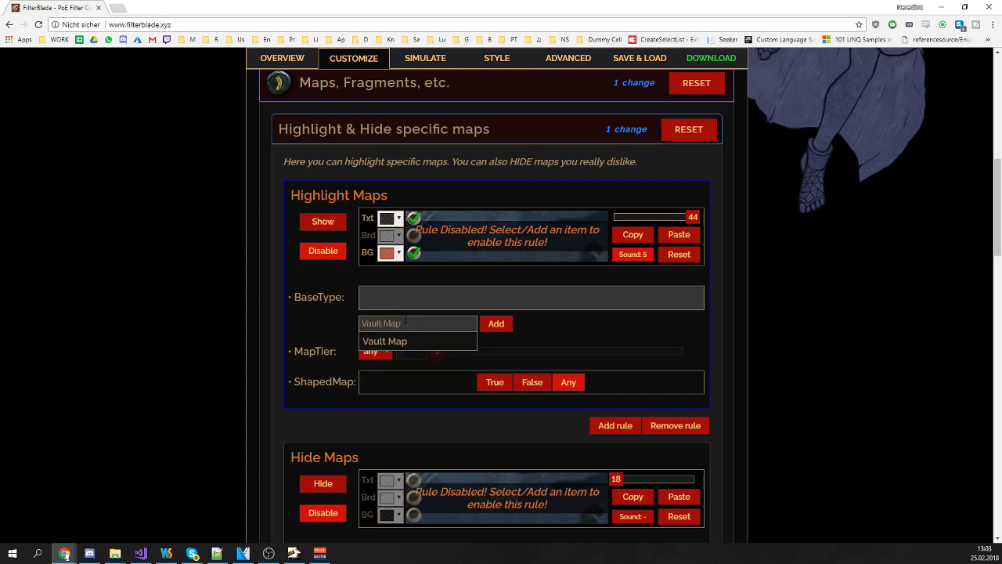
key(Return)
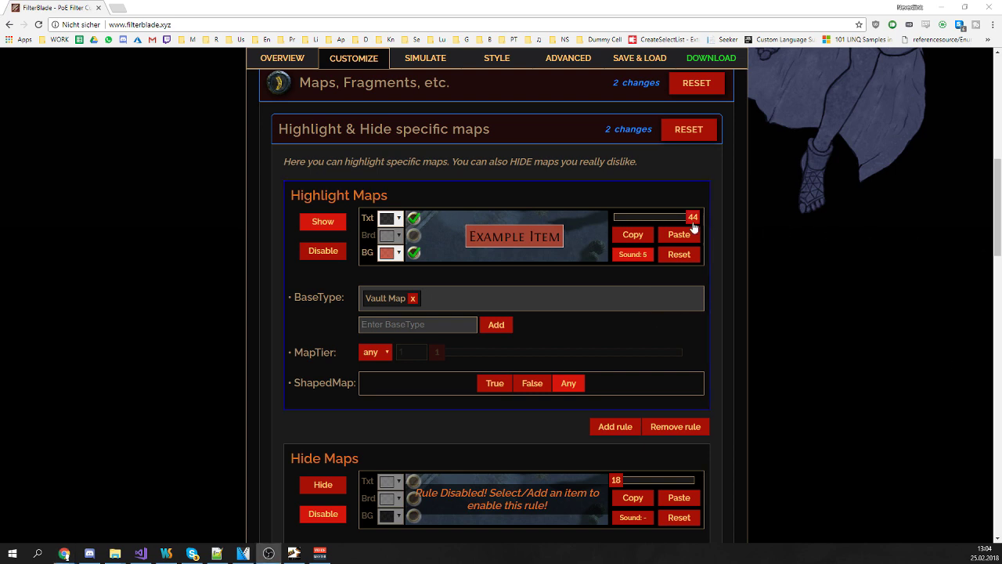
- Give the Vault Map highlight a fully opaque blue-purple background colour
click(391, 252)
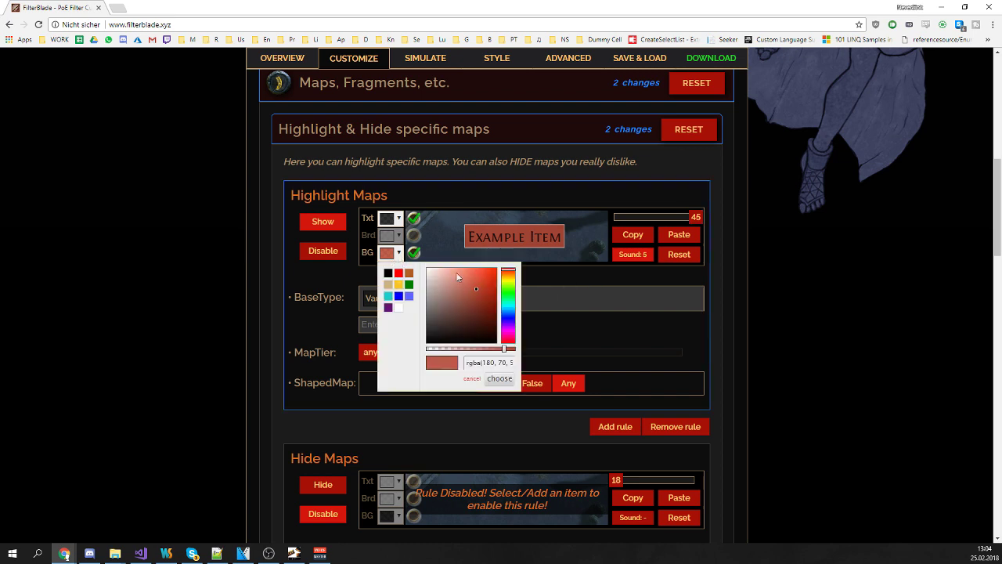
drag(504, 349, 519, 348)
mouse_move(509, 300)
mouse_down()
mouse_move(511, 287)
mouse_move(511, 322)
mouse_up()
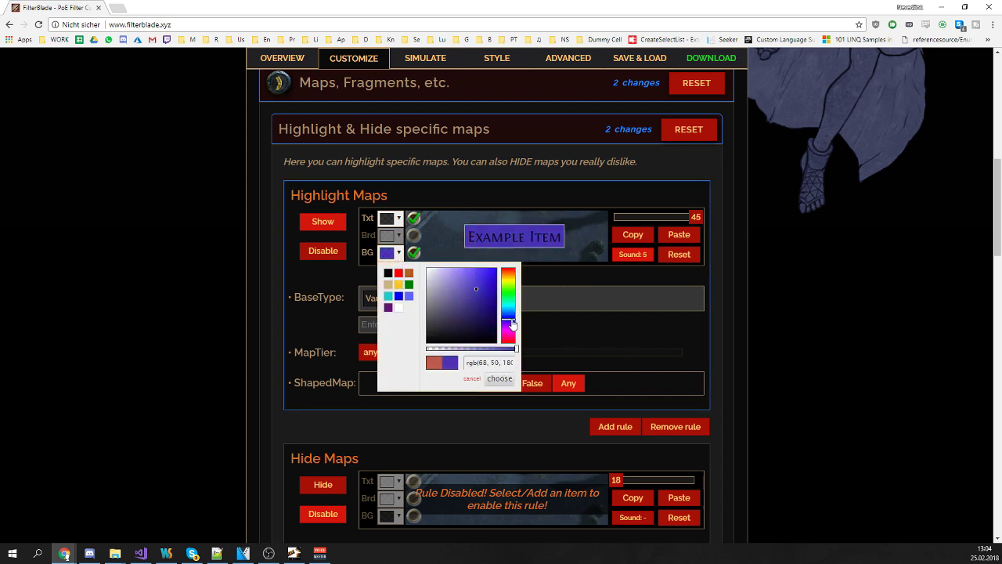
click(819, 289)
- Set the Vault Map drop sound to 10 (new) and collapse the section
click(638, 258)
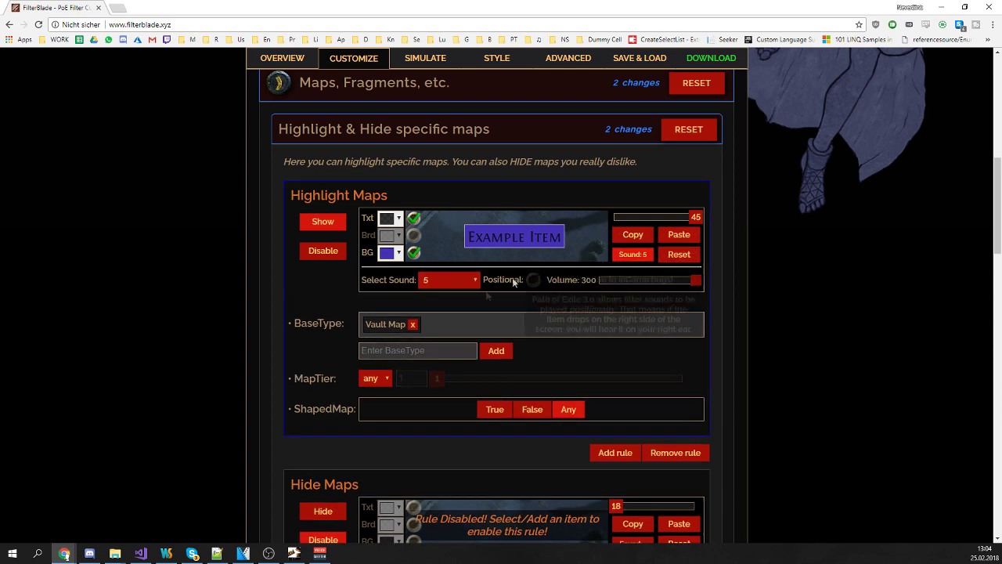
click(432, 285)
click(440, 358)
click(463, 281)
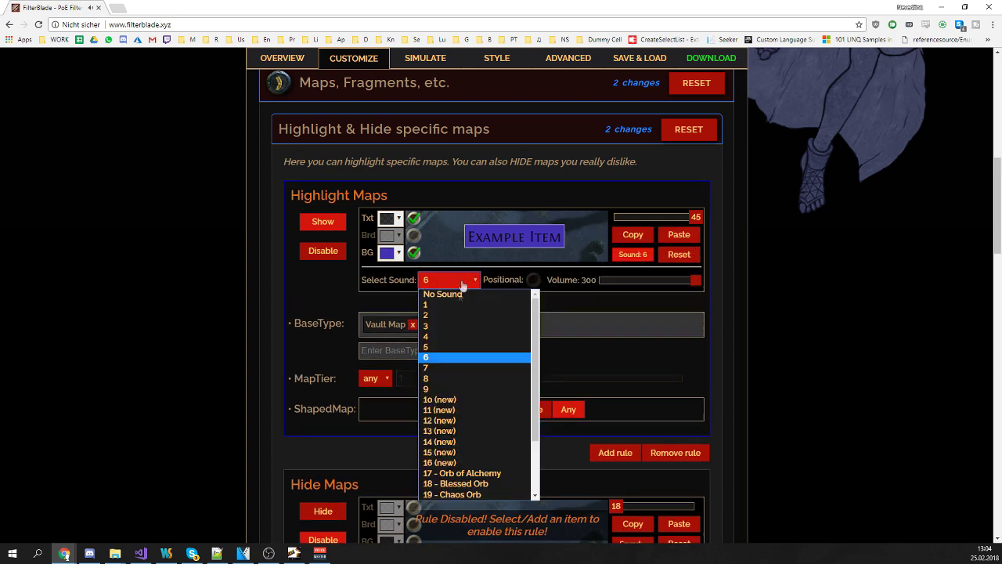
click(445, 368)
click(448, 279)
click(439, 400)
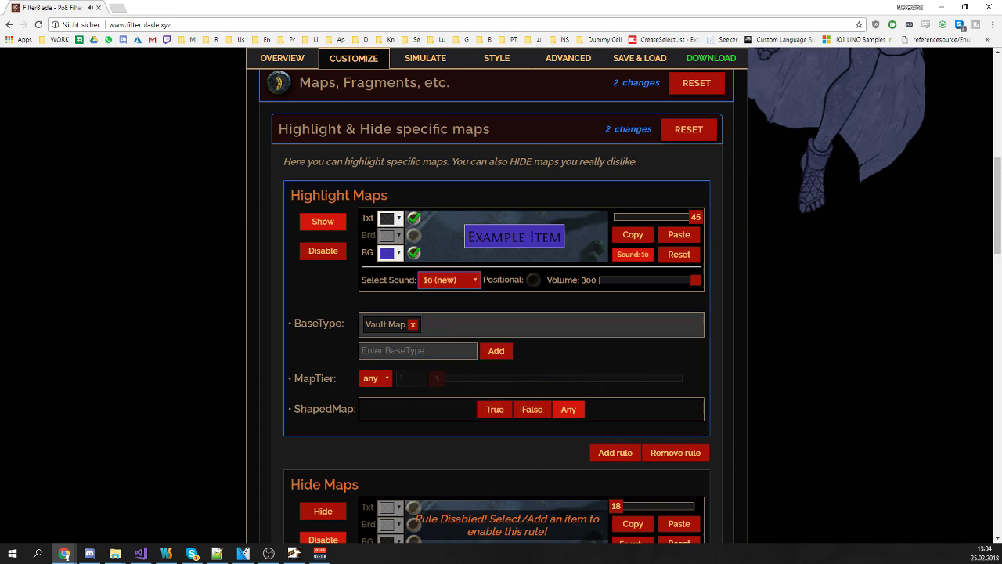
click(624, 141)
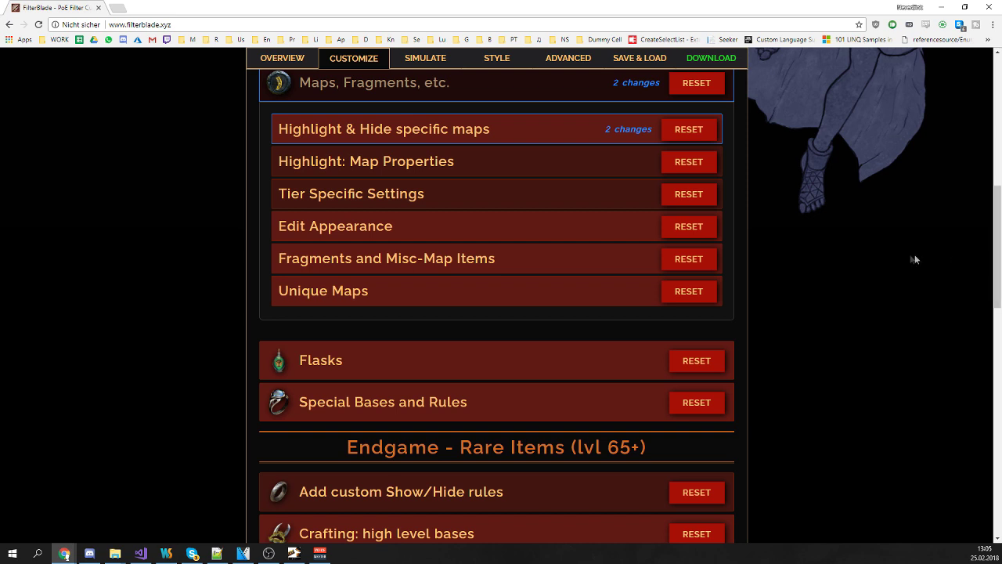
- Expand Edit Appearance and review the shaped, normal and Outleveled T6-T9 map previews
click(633, 228)
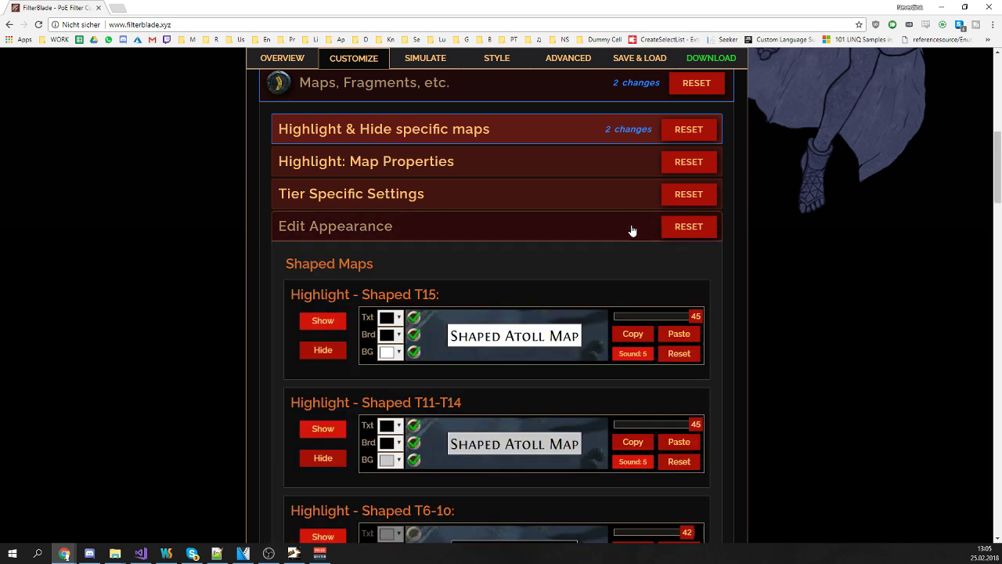
scroll(636, 231, down, 4)
scroll(636, 231, down, 10)
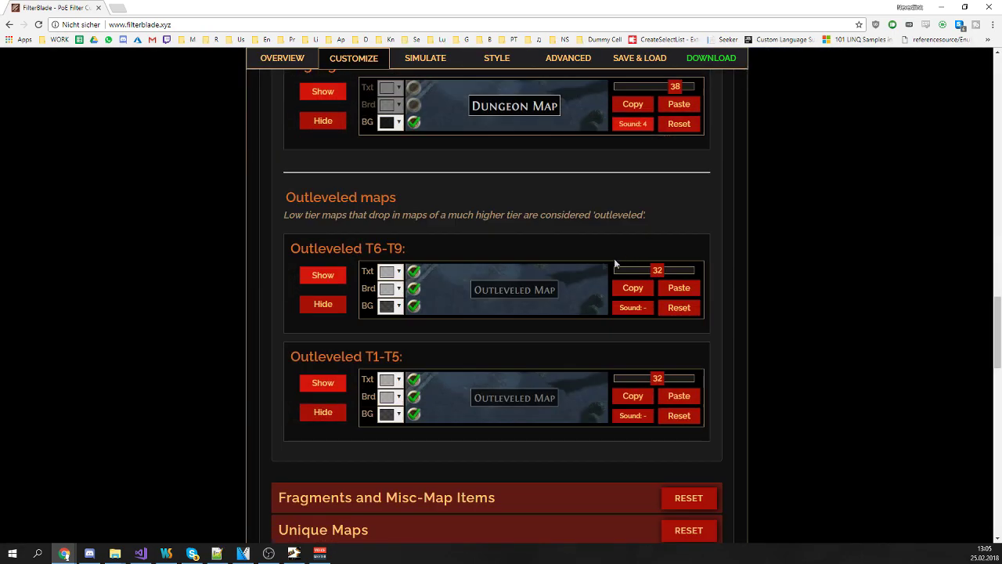
mouse_move(519, 289)
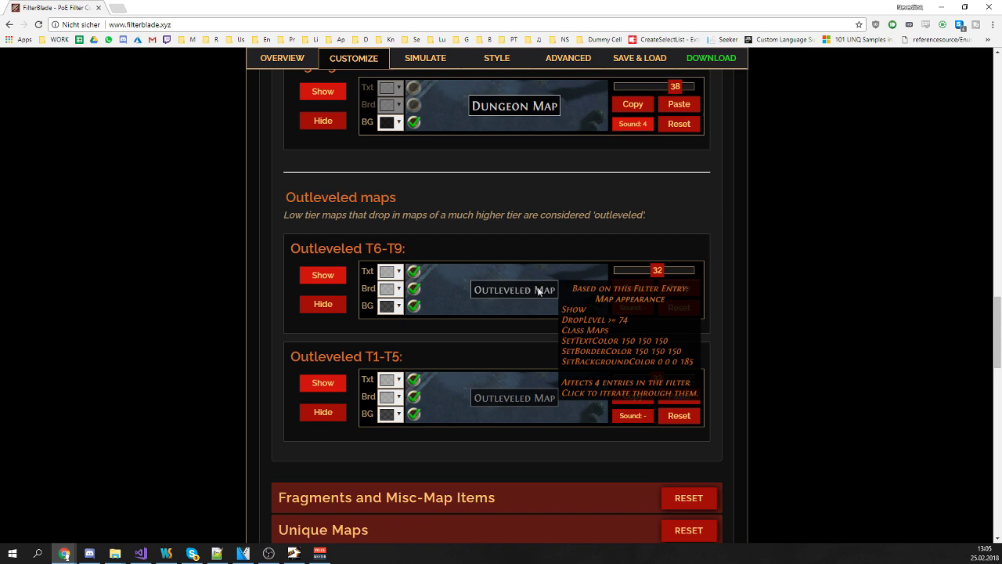
click(268, 552)
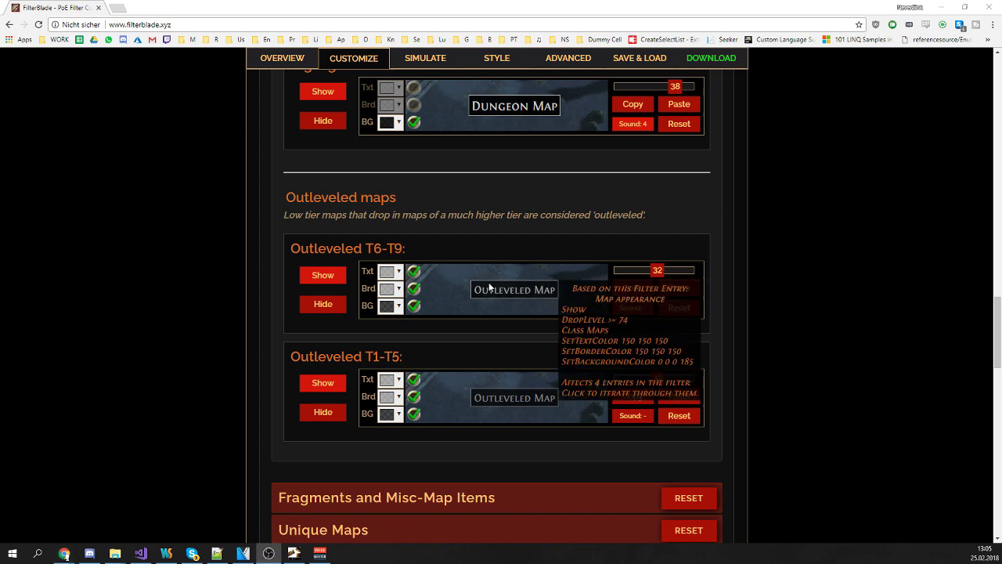
click(530, 286)
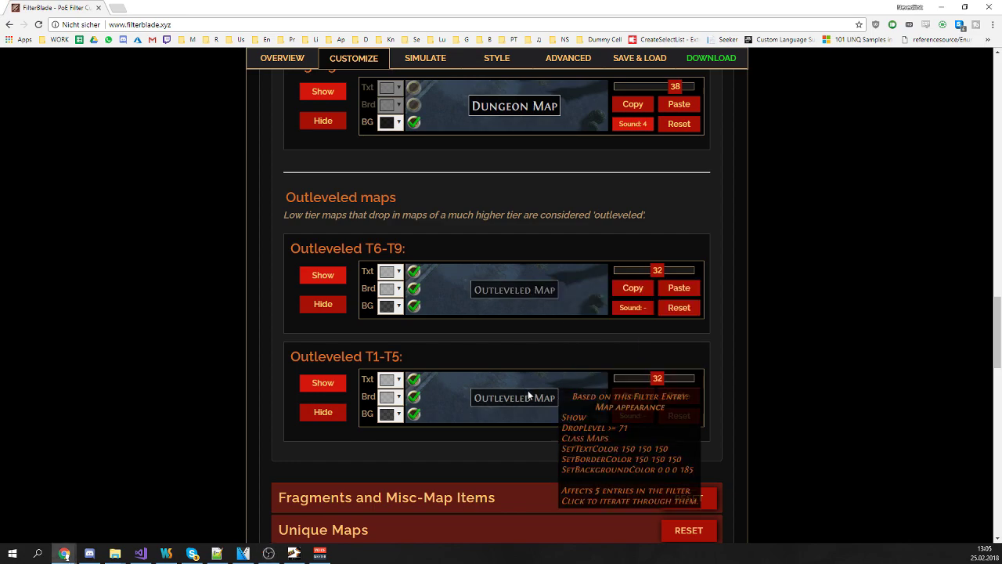
scroll(884, 403, up, 1)
scroll(884, 403, up, 15)
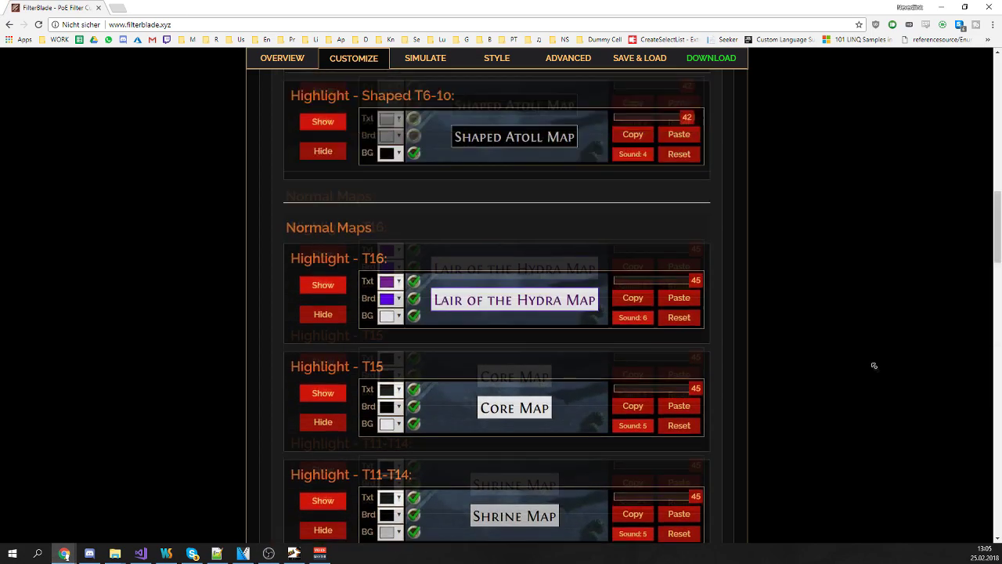
scroll(863, 353, down, 2)
scroll(822, 370, down, 4)
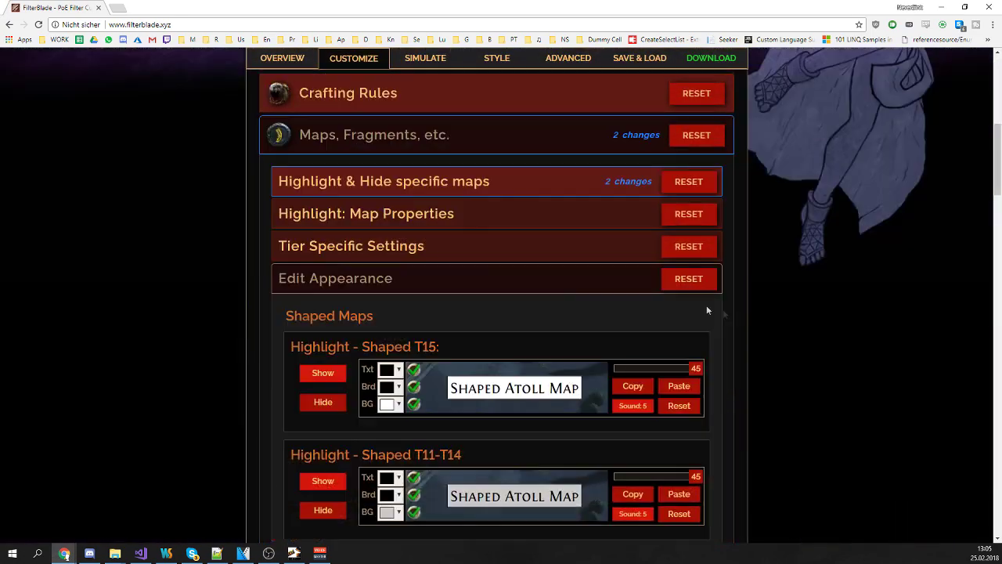
click(402, 282)
- In Tier Specific Settings, move the Outleveled maps Map Tier threshold from 8 to 4
click(392, 253)
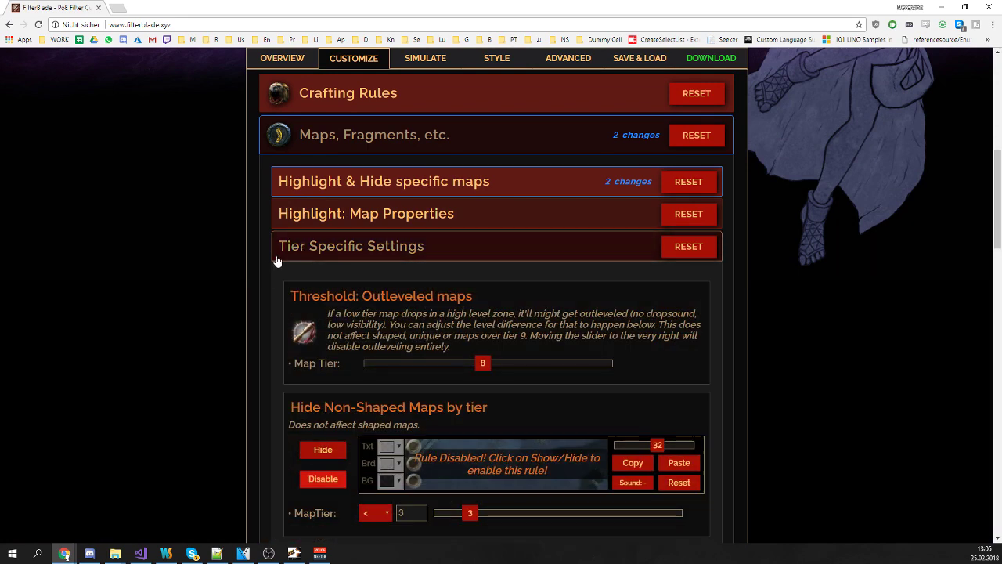
scroll(267, 289, down, 1)
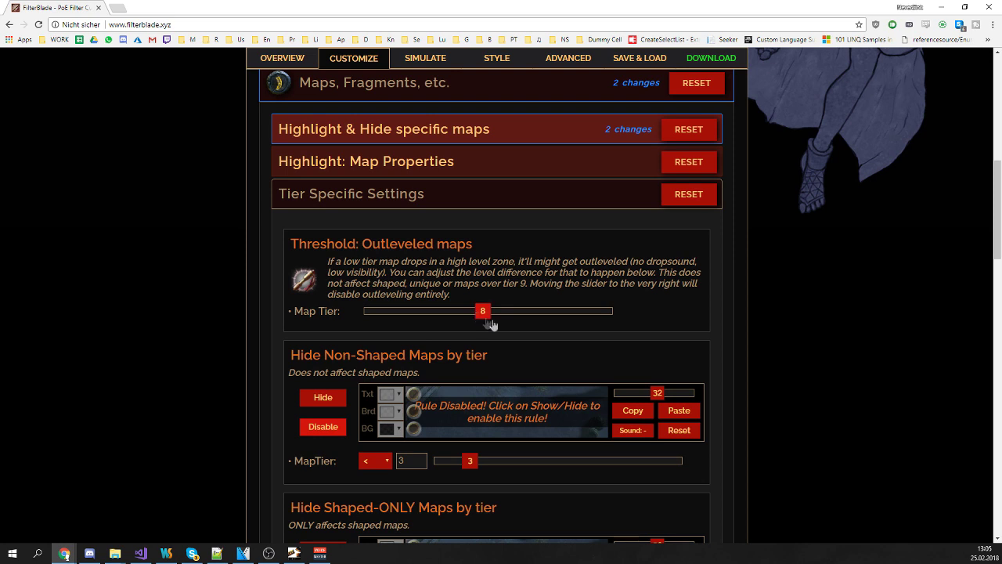
mouse_move(483, 314)
mouse_down()
mouse_move(360, 313)
mouse_move(474, 324)
mouse_up()
click(482, 321)
drag(492, 319, 656, 324)
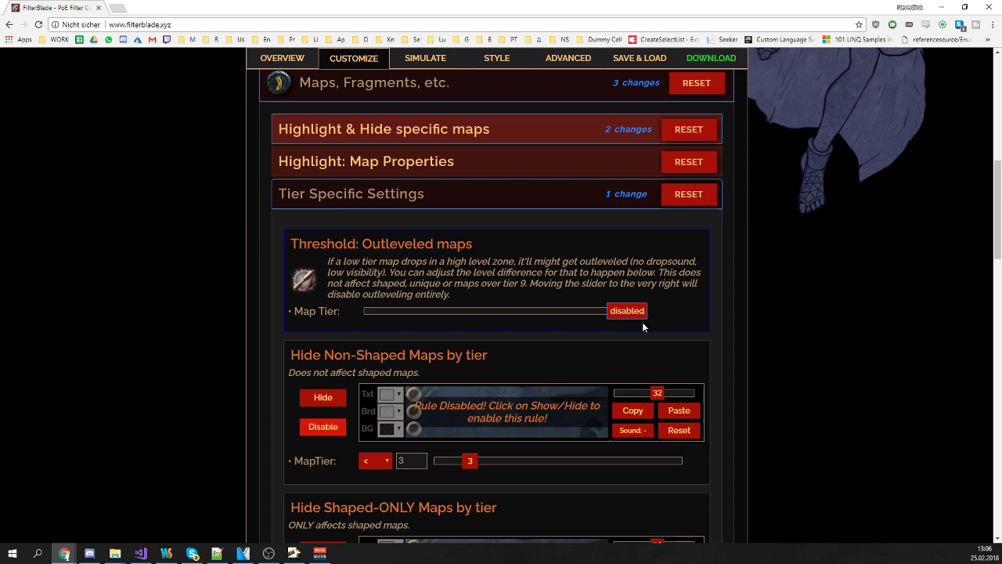
drag(640, 322, 436, 318)
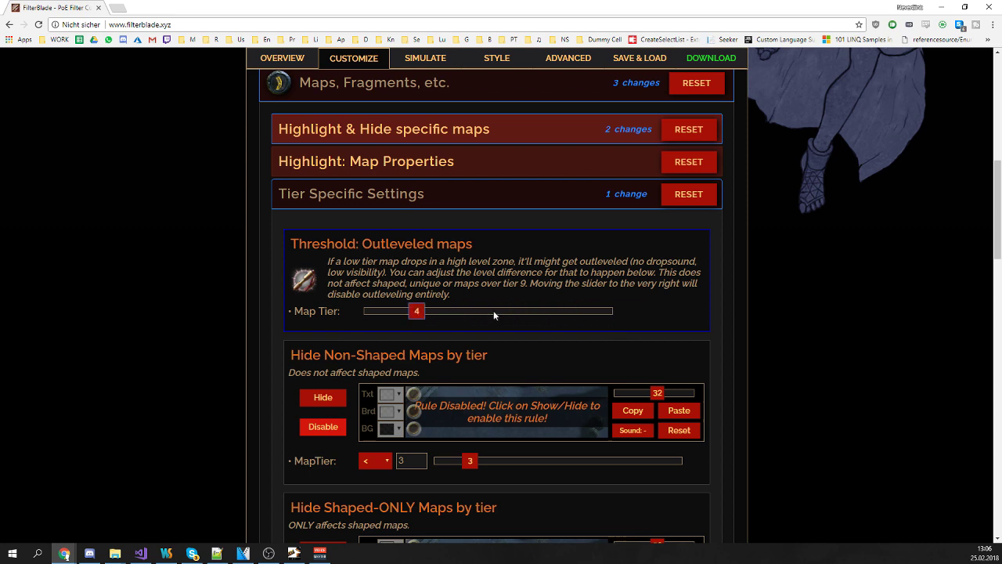
drag(492, 300, 452, 276)
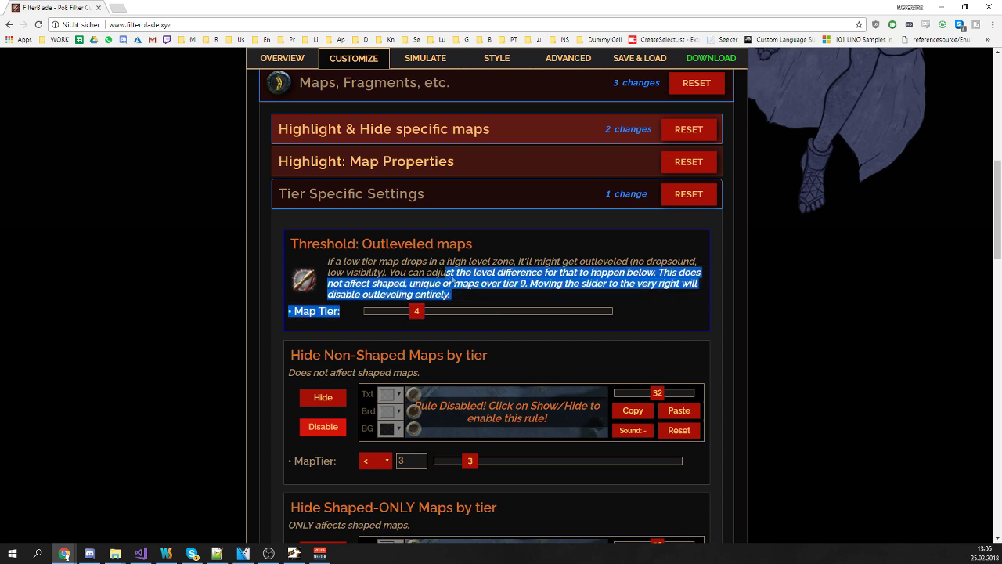
click(524, 293)
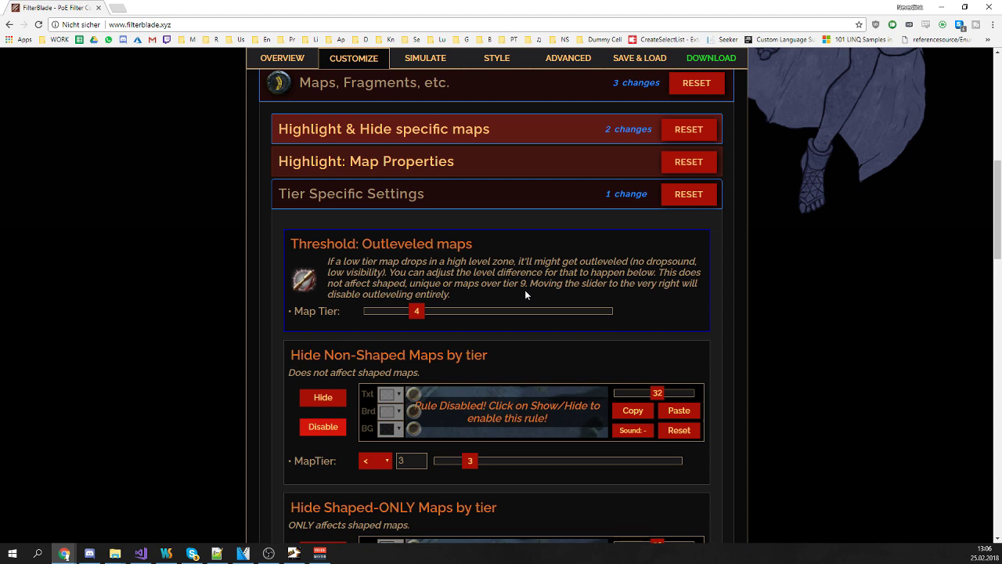
drag(674, 194, 692, 194)
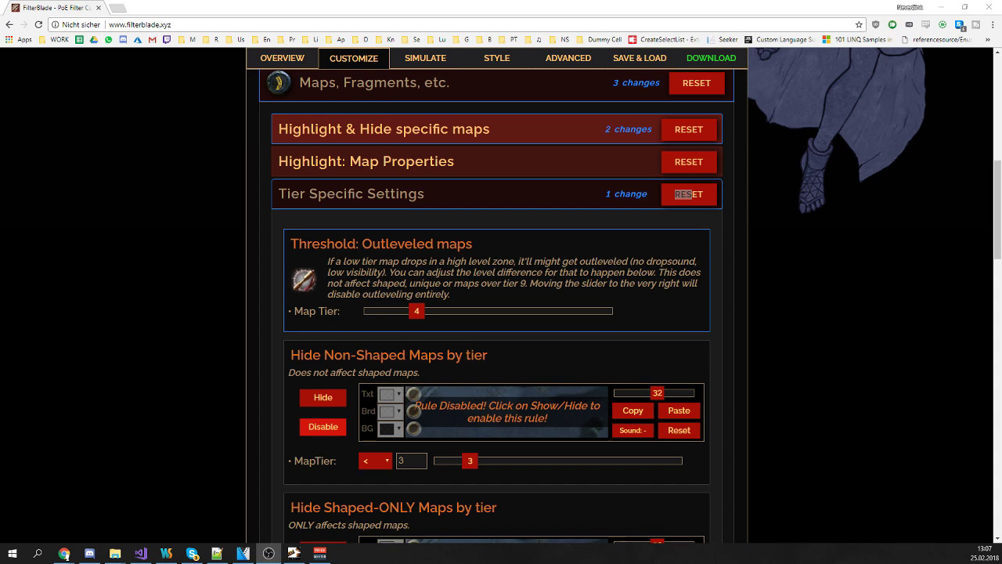
- Turn on Hide Non-Shaped Maps by tier with the MapTier threshold at 6
scroll(744, 180, down, 2)
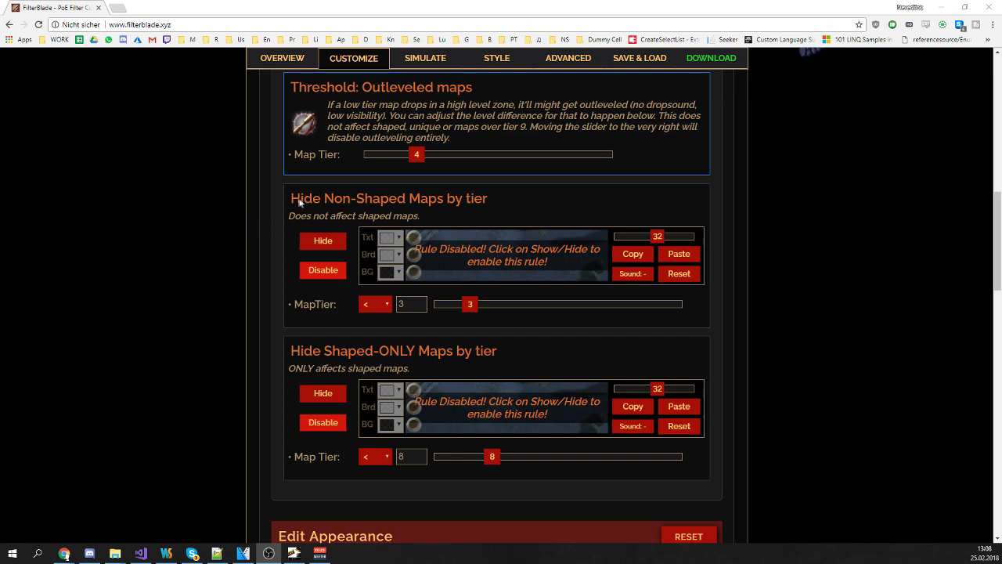
drag(298, 202, 464, 210)
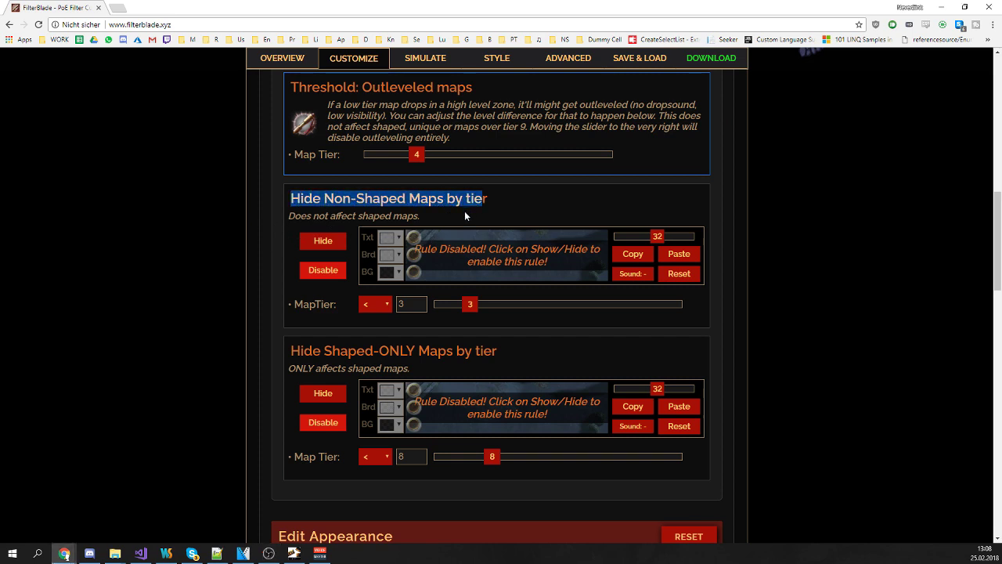
click(464, 211)
click(322, 240)
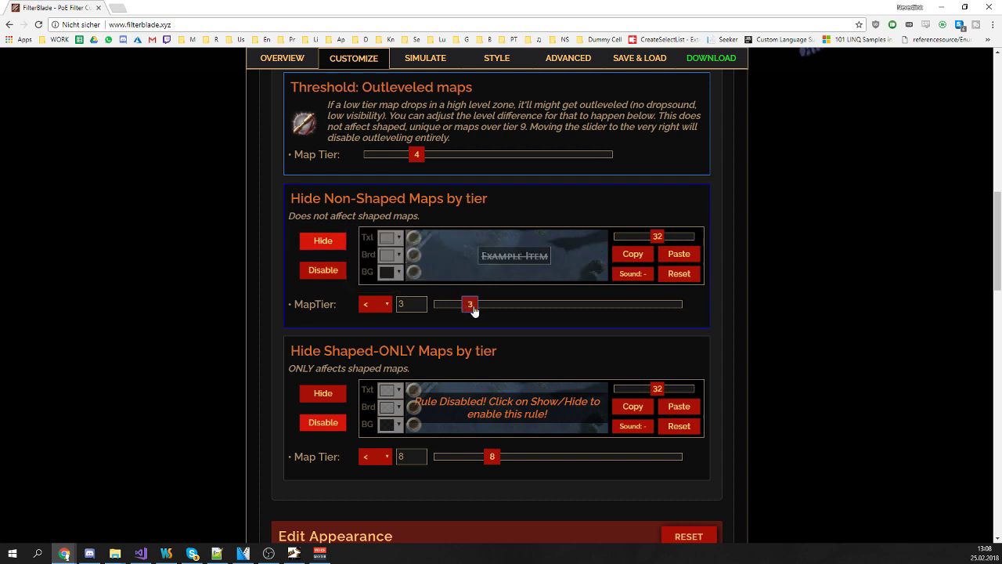
drag(475, 310, 521, 311)
- Switch the non-shaped map hide rule back to Disable and expand Highlight: Map Properties
scroll(258, 268, down, 2)
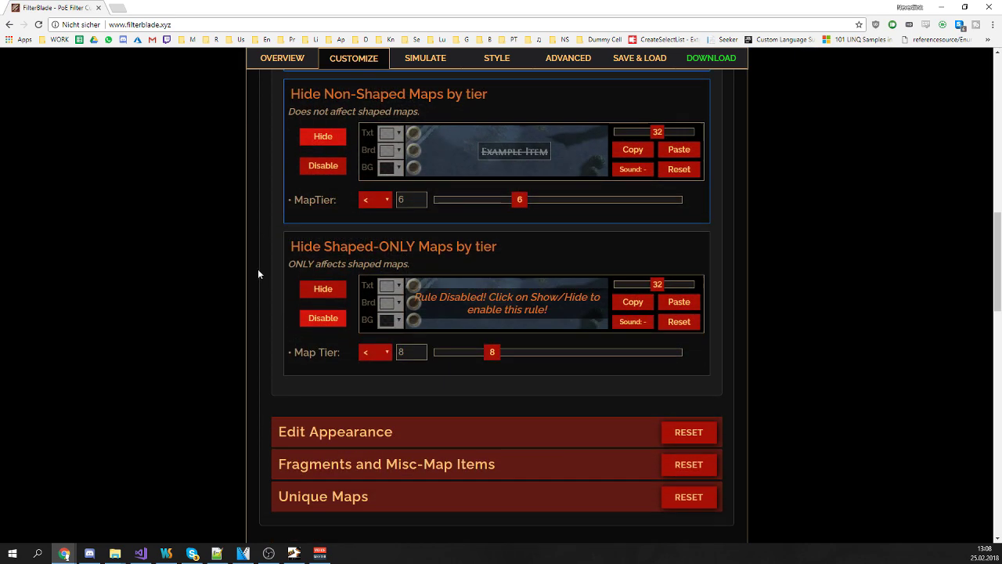
scroll(258, 269, up, 1)
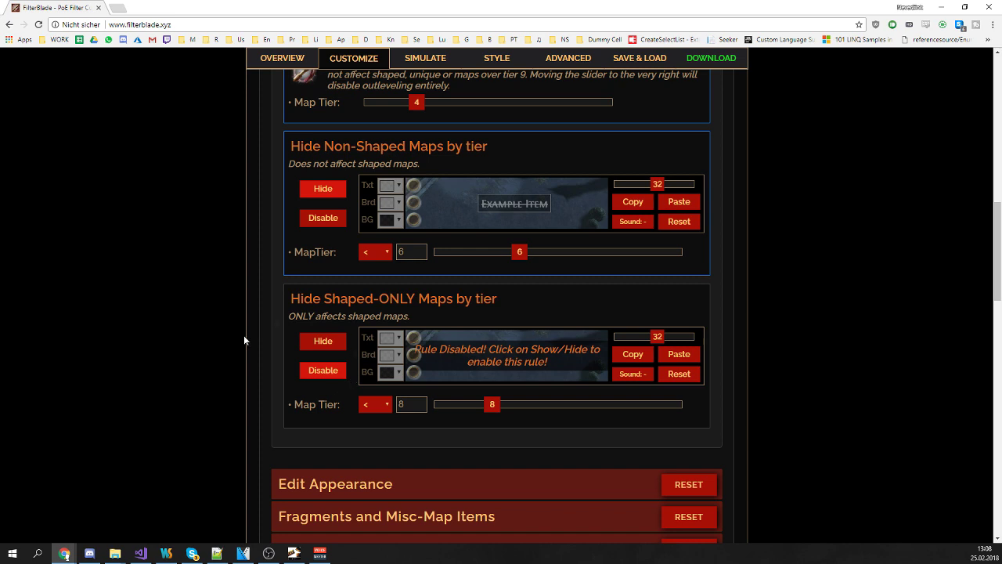
scroll(244, 339, up, 2)
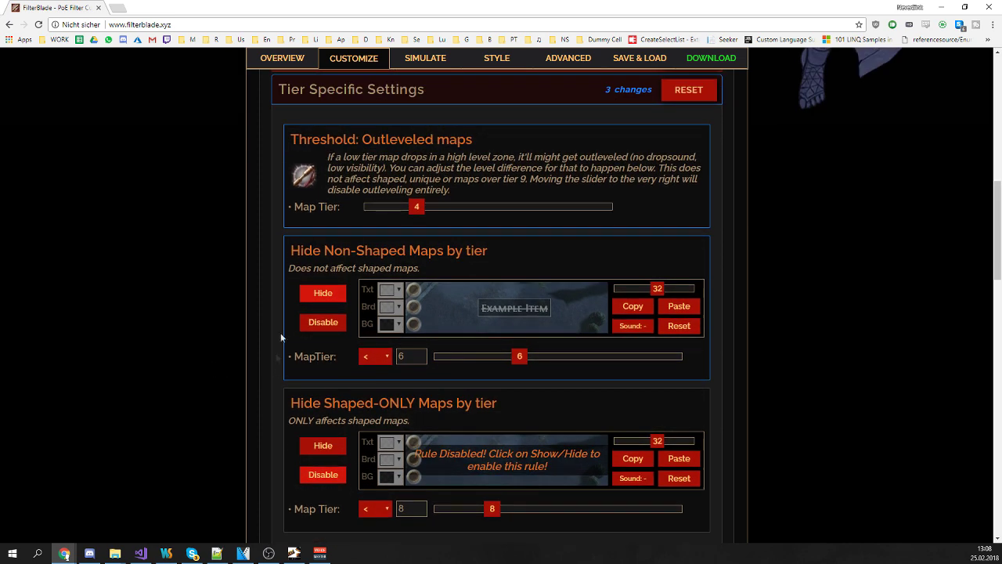
drag(519, 357, 553, 357)
click(313, 324)
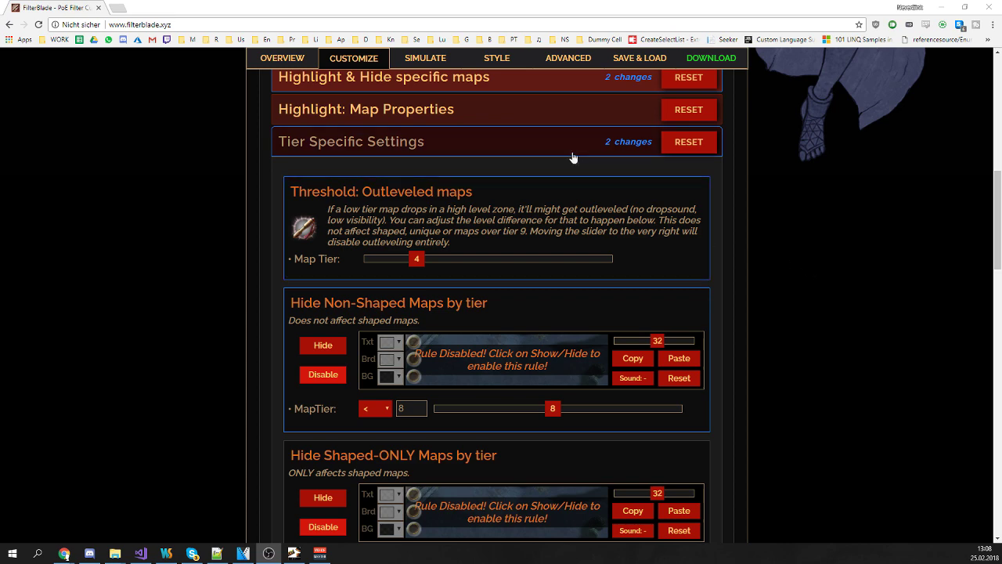
click(562, 119)
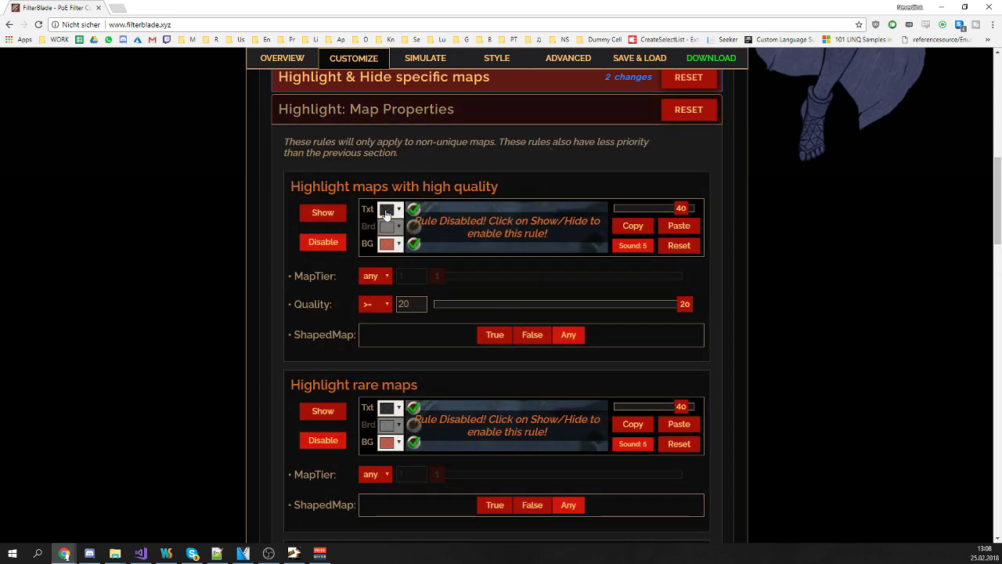
- Review the Highlight: Map Properties rules for Quality >= 20 maps and rare maps
scroll(305, 267, down, 4)
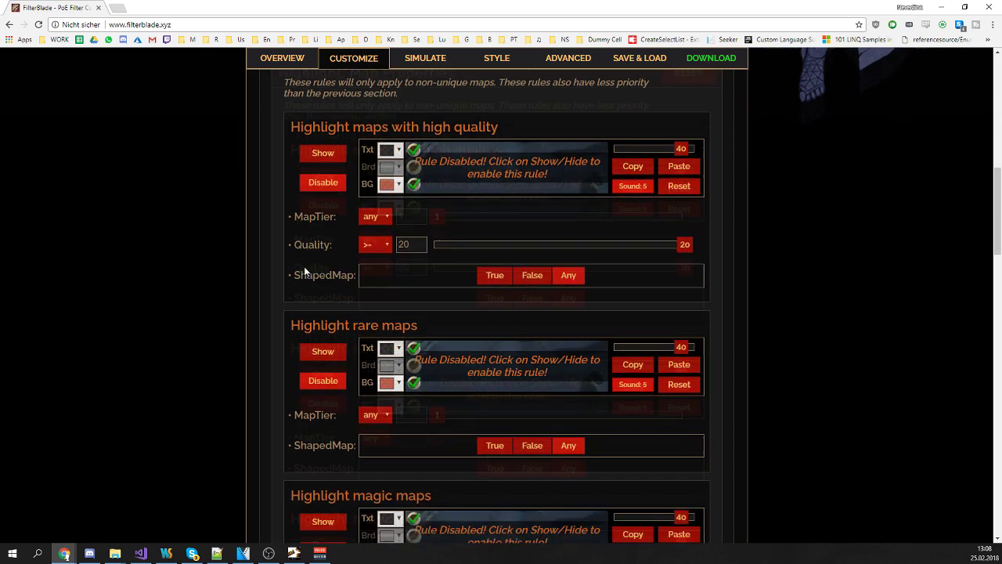
scroll(305, 375, down, 1)
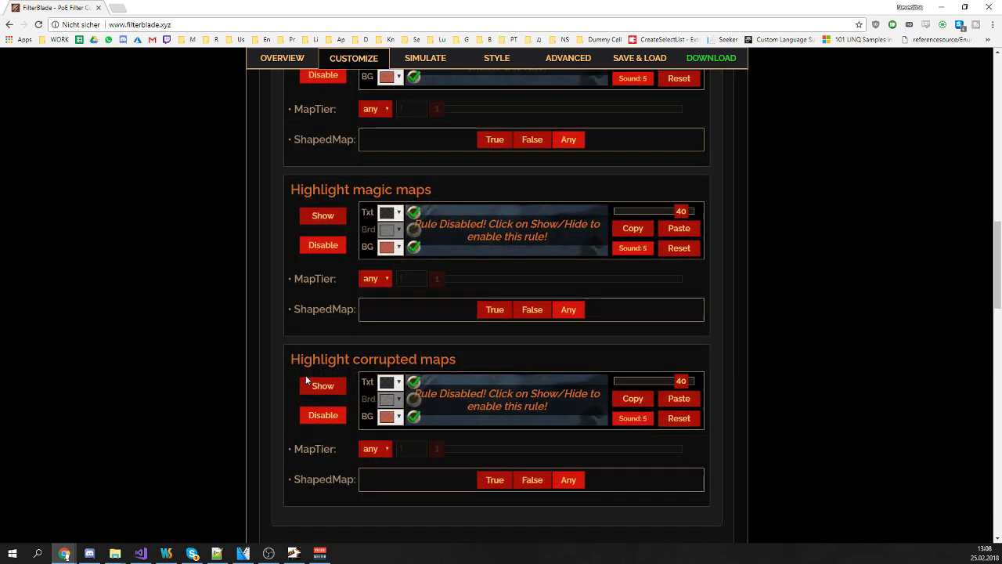
scroll(307, 372, up, 4)
scroll(309, 367, up, 2)
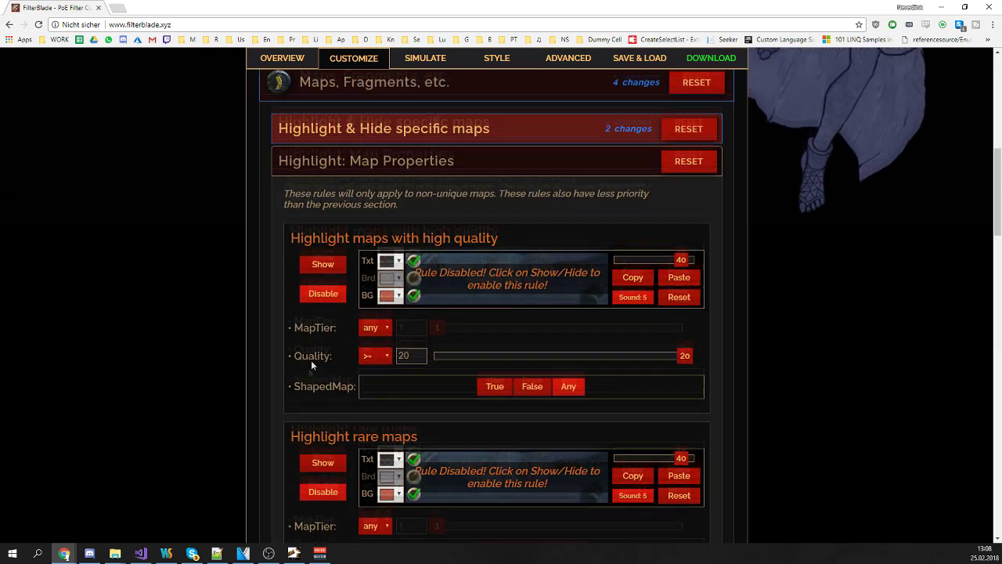
click(379, 172)
click(332, 169)
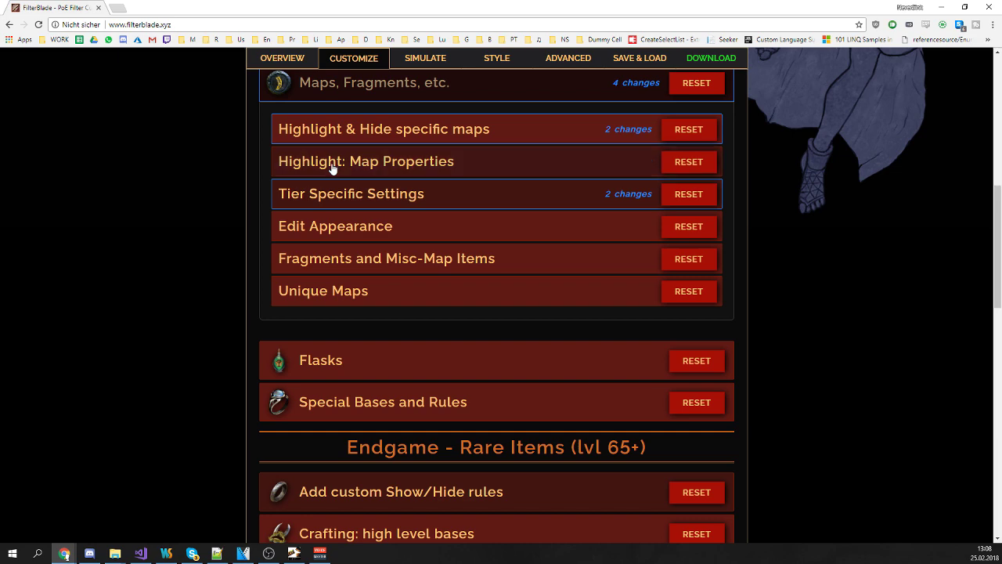
scroll(216, 257, down, 1)
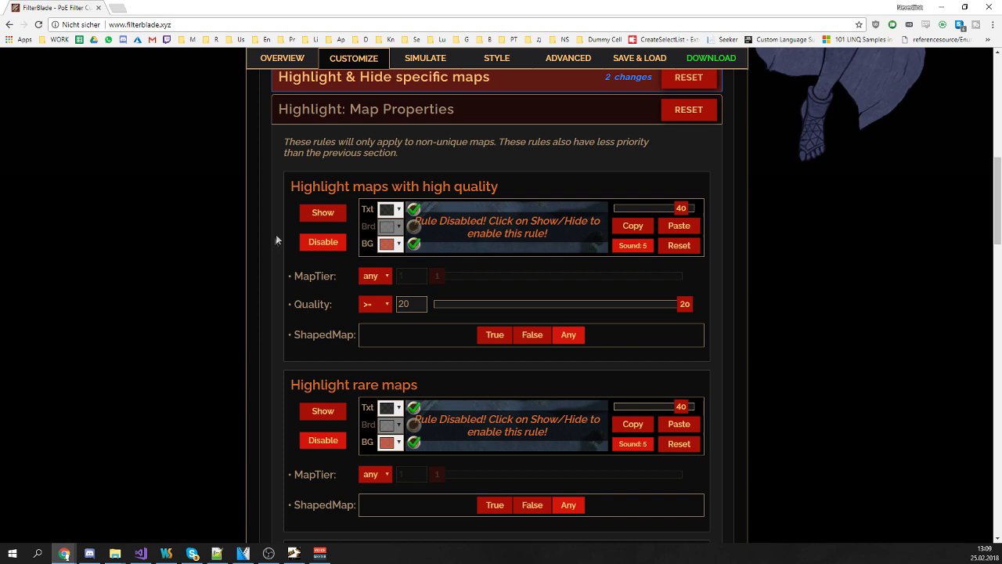
- Enable the high-quality map highlight with Show, MapTier < 10 and Quality >= 10
click(322, 215)
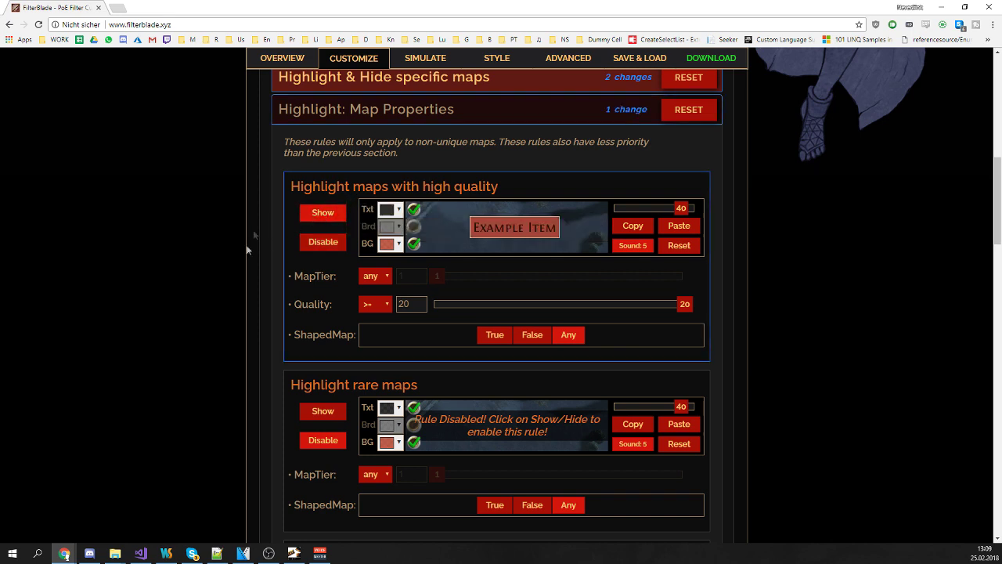
click(371, 277)
click(367, 302)
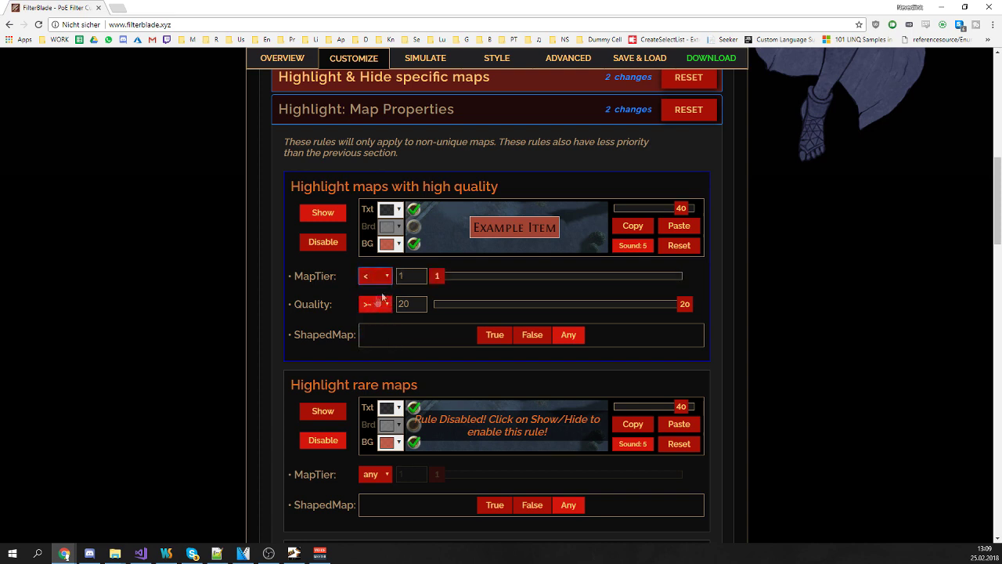
drag(444, 280, 587, 286)
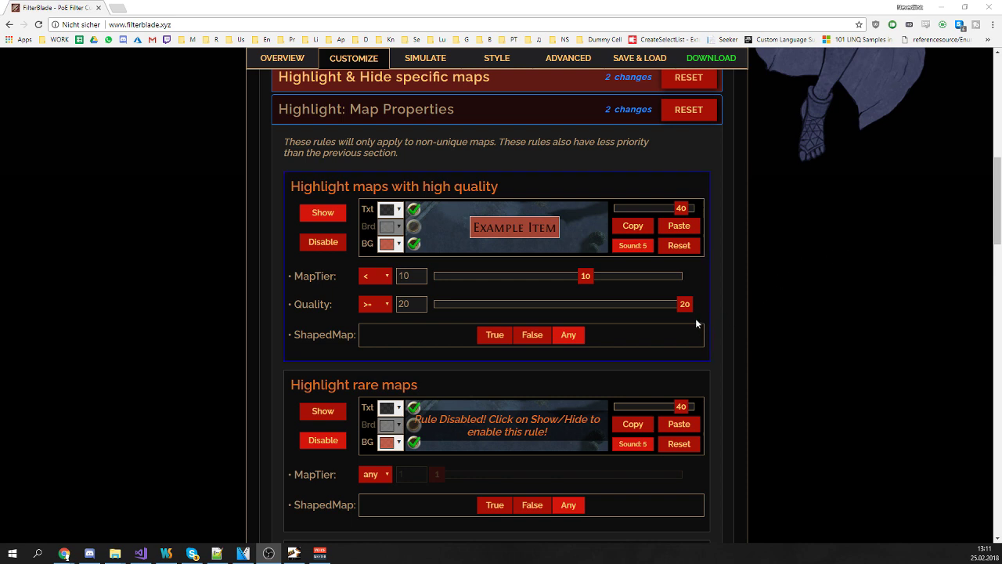
drag(686, 311, 561, 310)
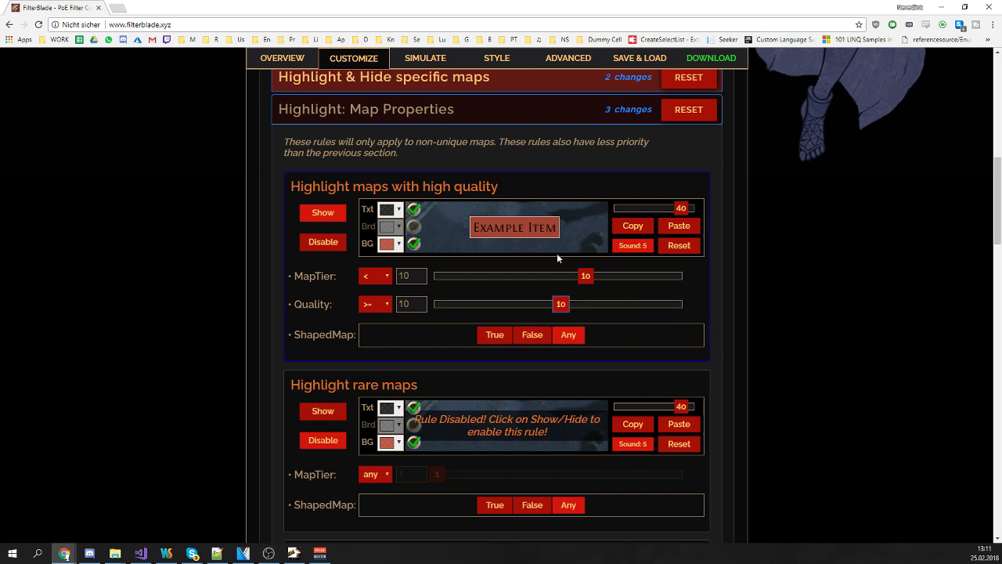
click(425, 58)
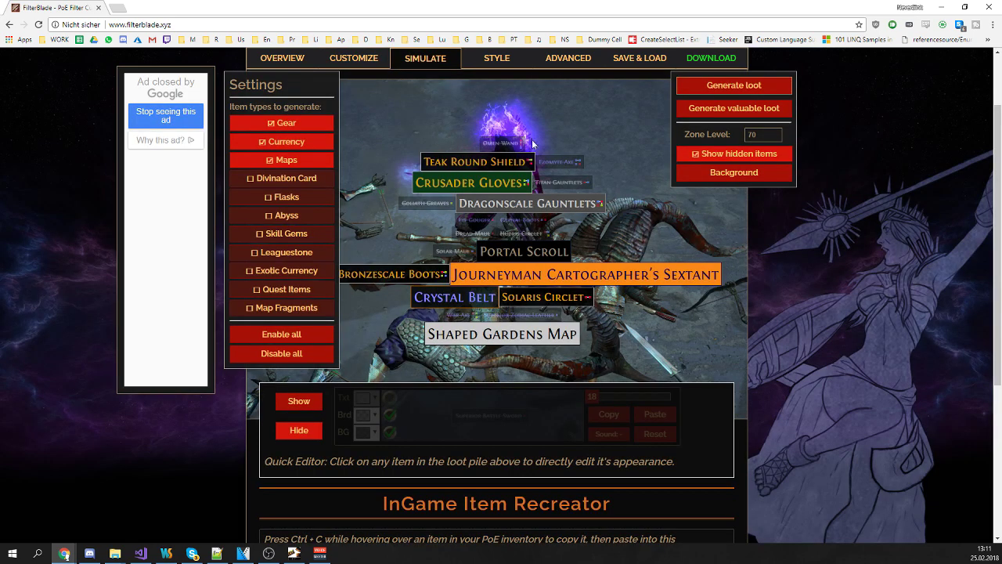
- Restrict the simulated loot to Maps only and generate a loot pile
click(286, 353)
click(266, 159)
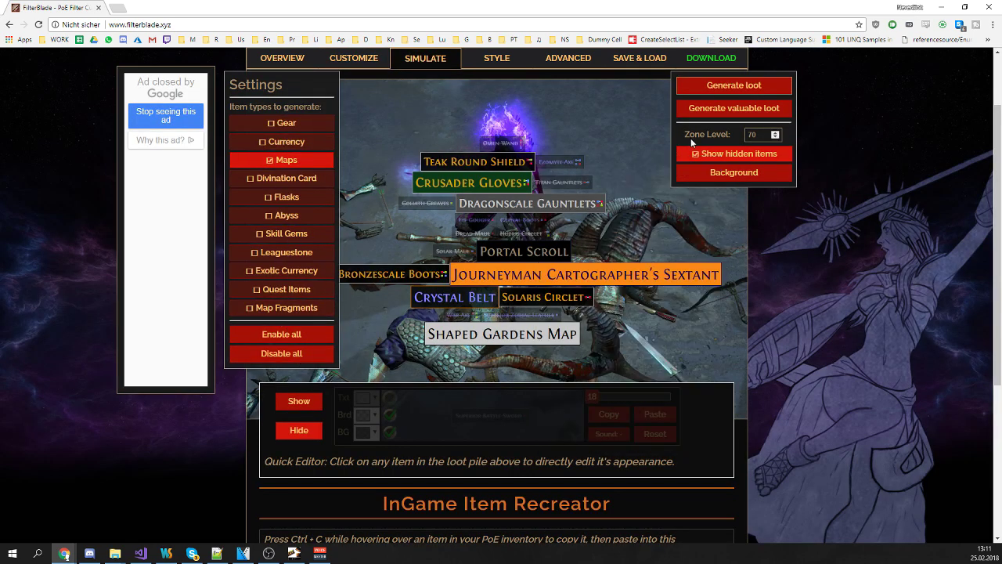
click(739, 88)
mouse_move(480, 180)
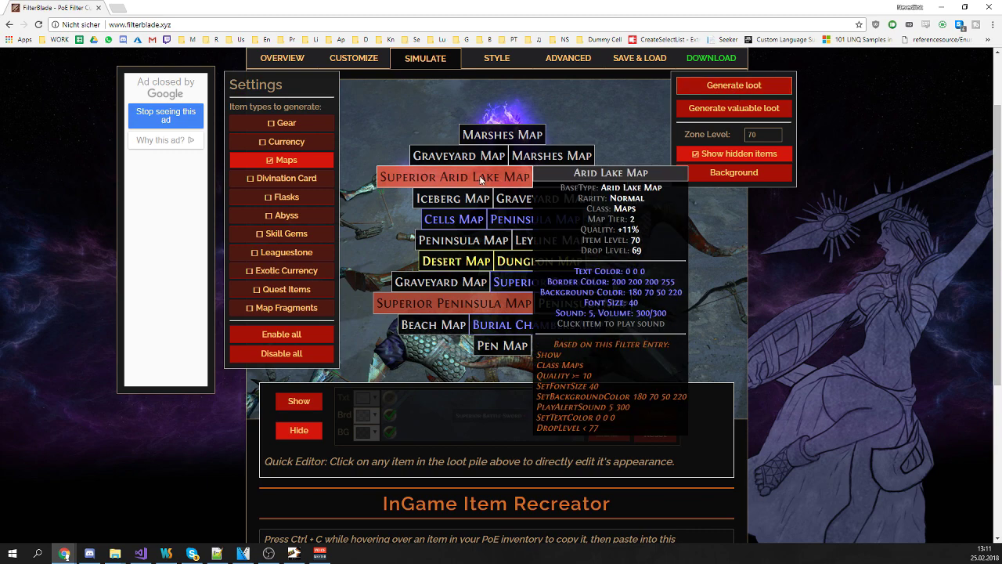
mouse_move(433, 302)
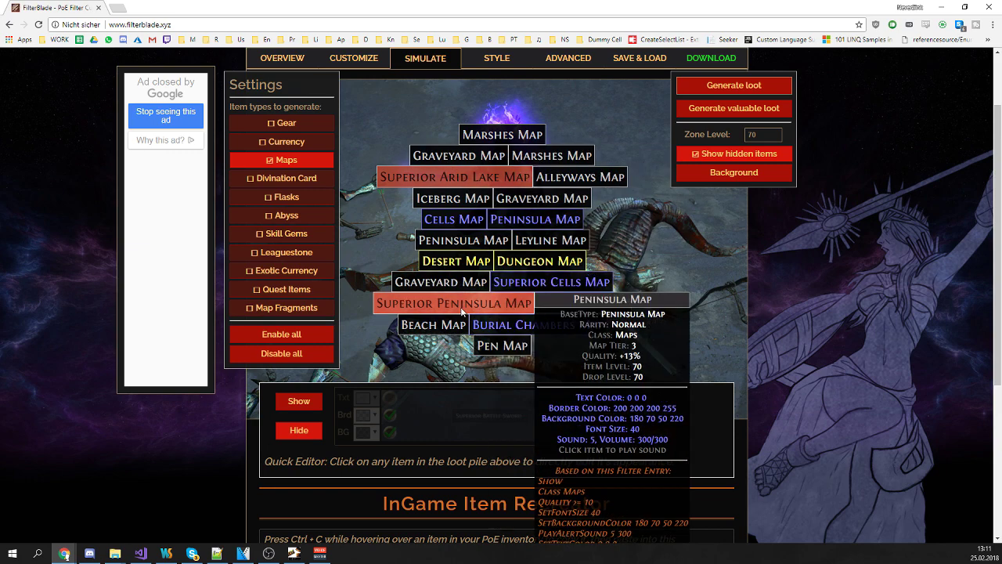
- Regenerate map loot at zone level 75, then return to Customize
drag(764, 135, 735, 136)
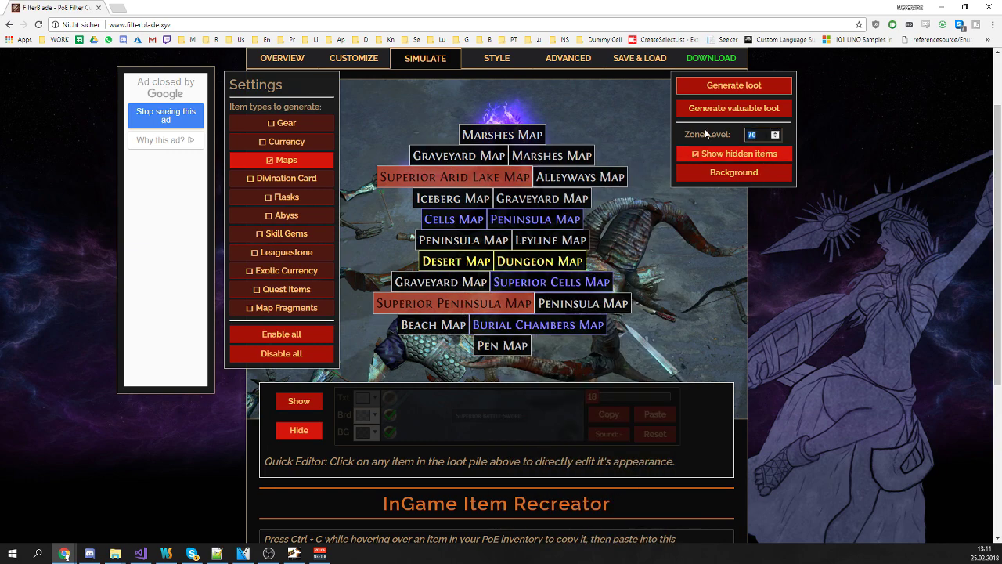
text(75)
click(750, 87)
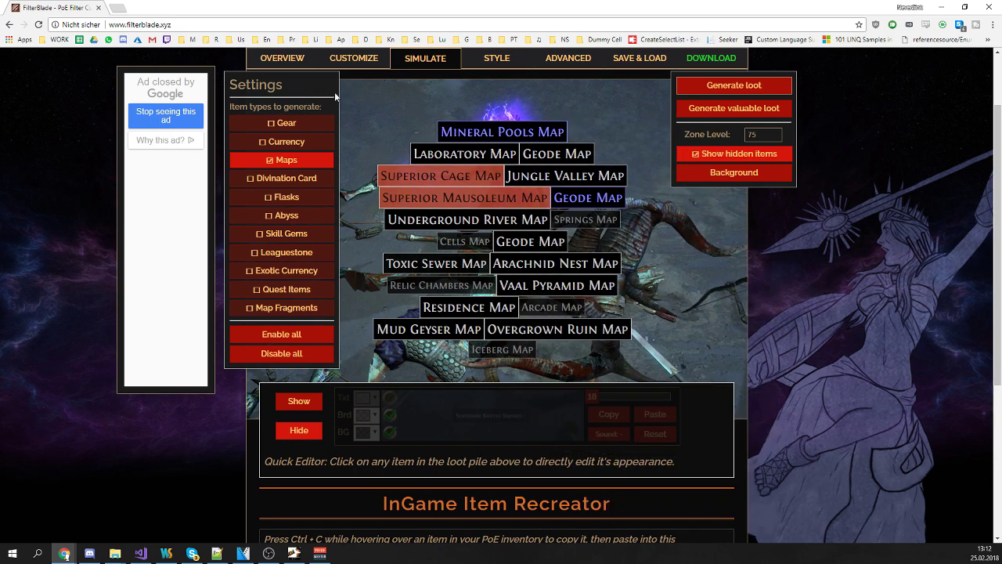
click(365, 67)
scroll(307, 211, down, 10)
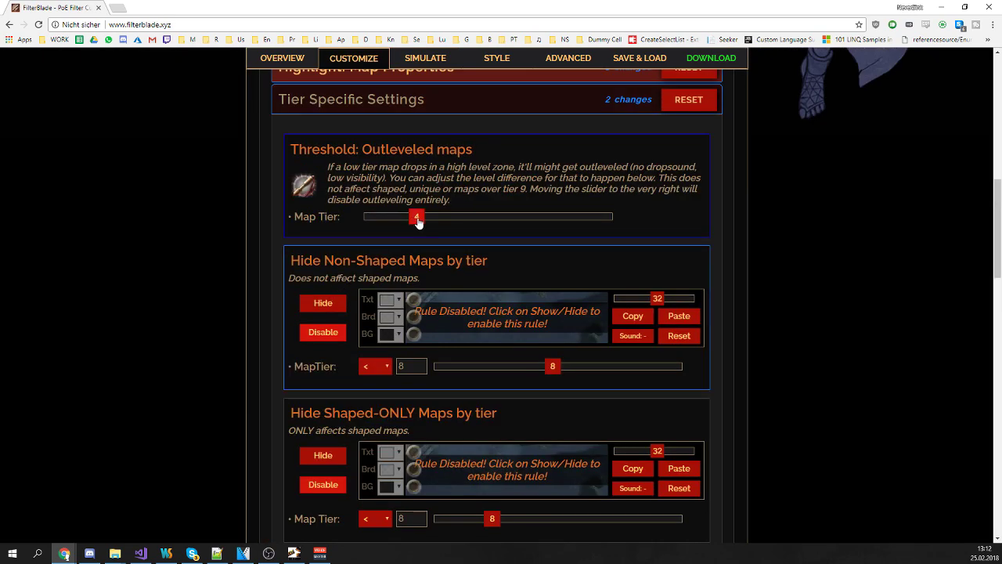
- Lower the outleveled-maps threshold, preview the loot, and reopen Tier Specific Settings
drag(416, 217, 371, 227)
click(424, 61)
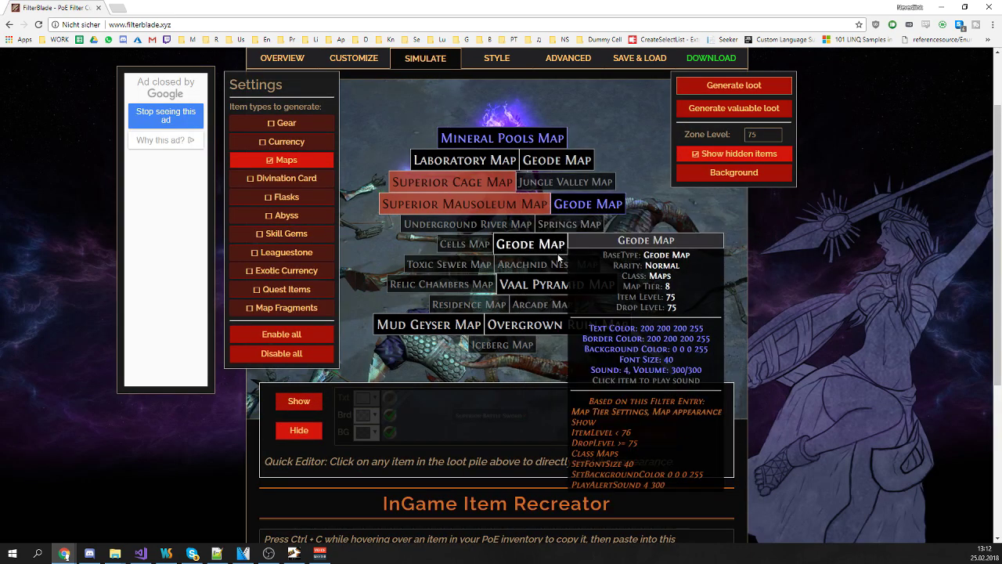
mouse_move(535, 333)
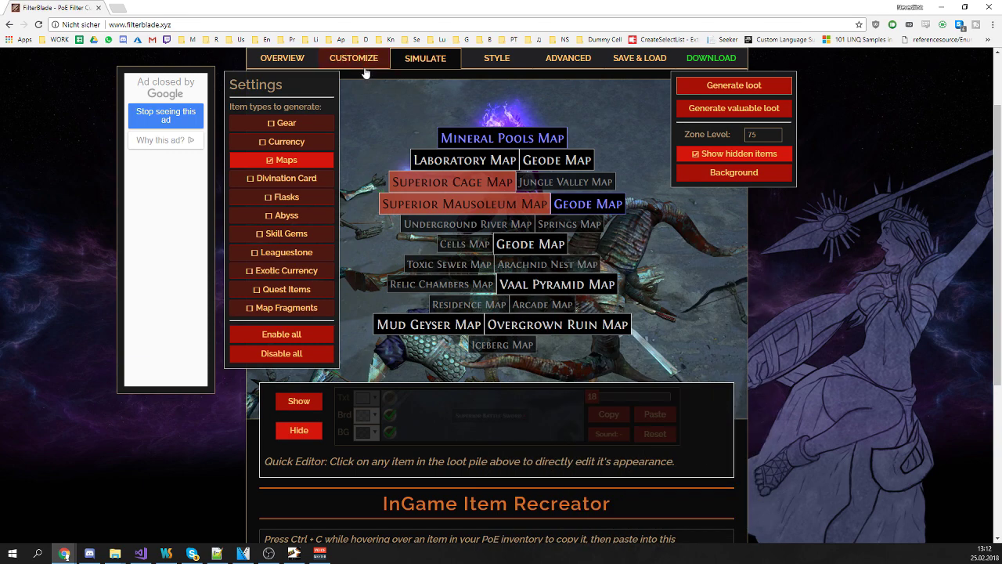
click(364, 68)
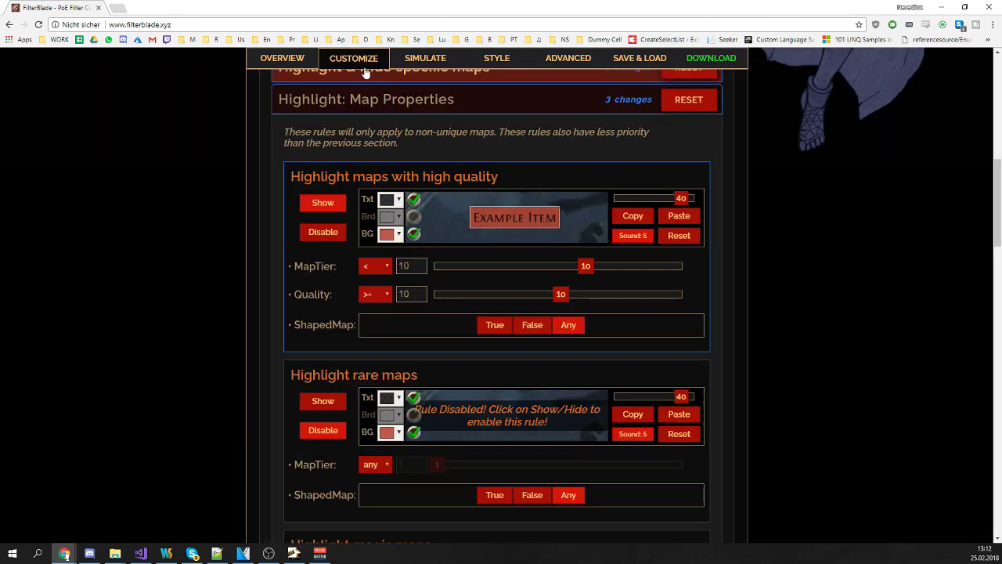
scroll(396, 302, down, 2)
scroll(393, 299, up, 2)
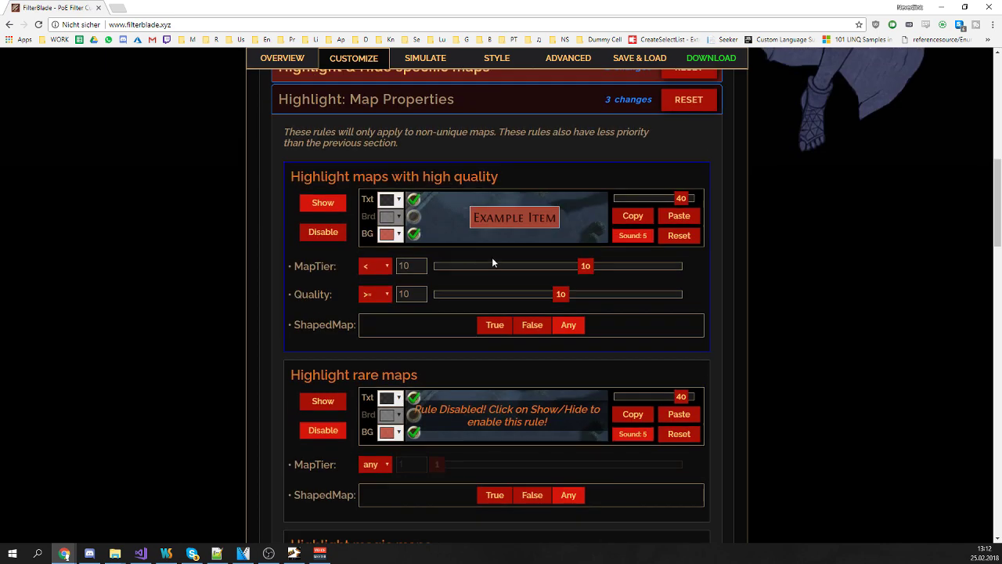
click(433, 112)
click(414, 139)
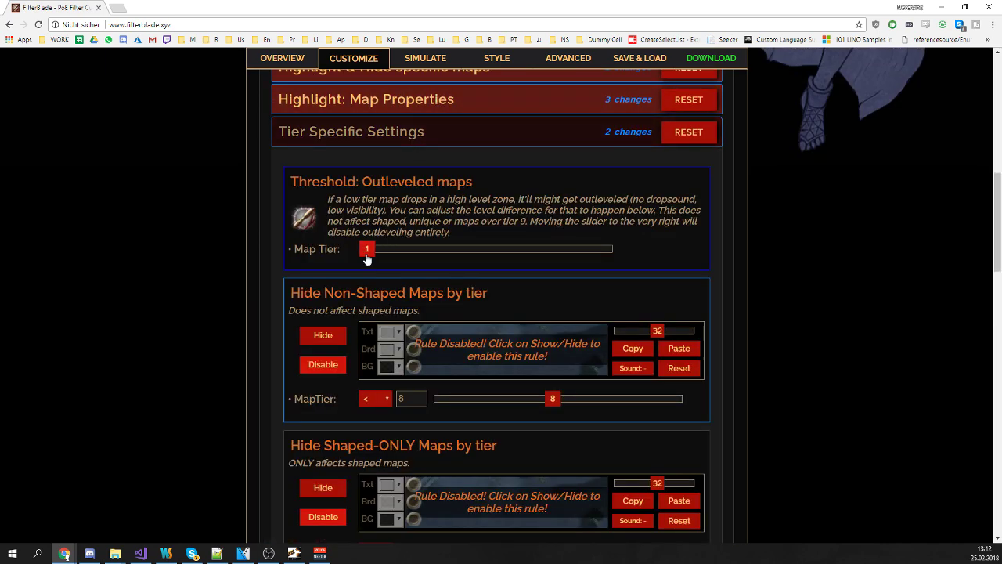
- Compare simulated loot with the outleveled-maps threshold at 9 and then at 4
drag(367, 255, 533, 256)
click(425, 59)
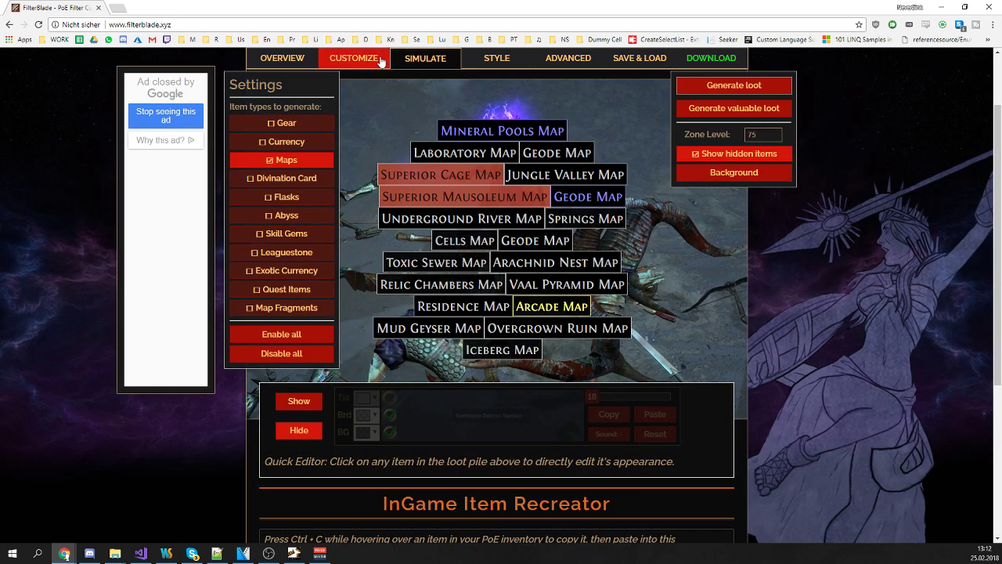
click(382, 59)
drag(532, 251, 465, 251)
click(427, 59)
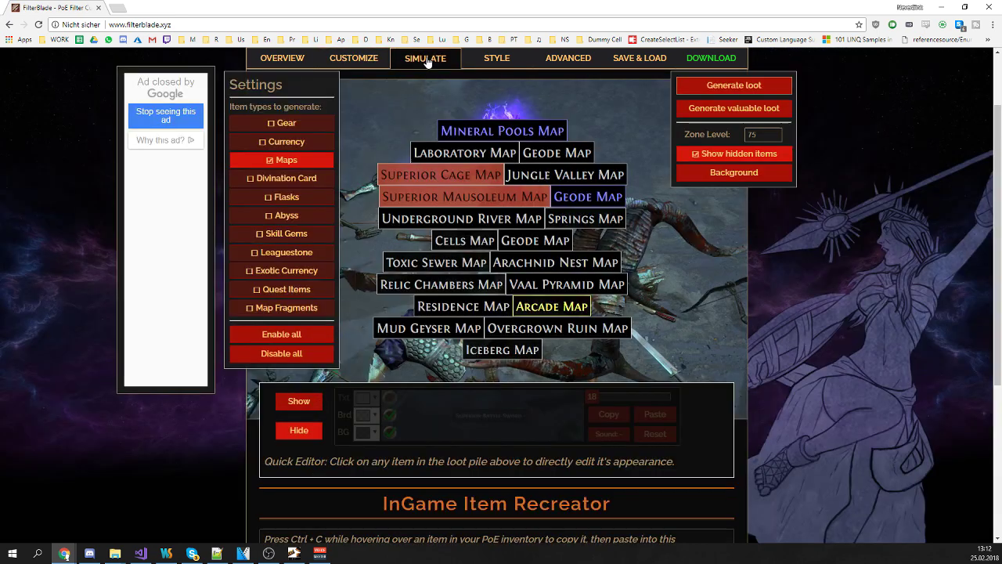
click(354, 58)
drag(465, 249, 690, 251)
click(415, 63)
- Disable the outleveled-maps threshold and regenerate valuable map loot several times
click(380, 60)
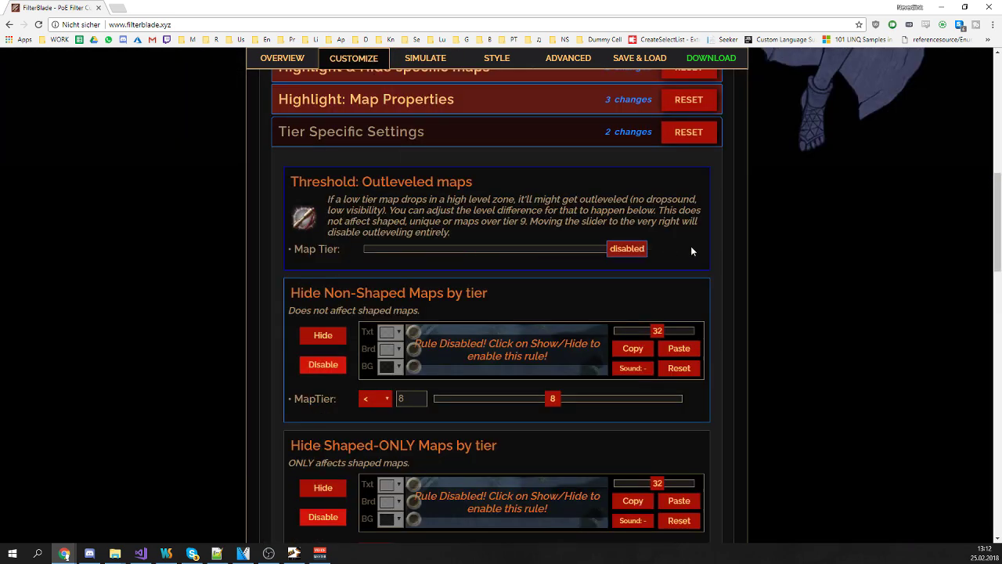
click(426, 58)
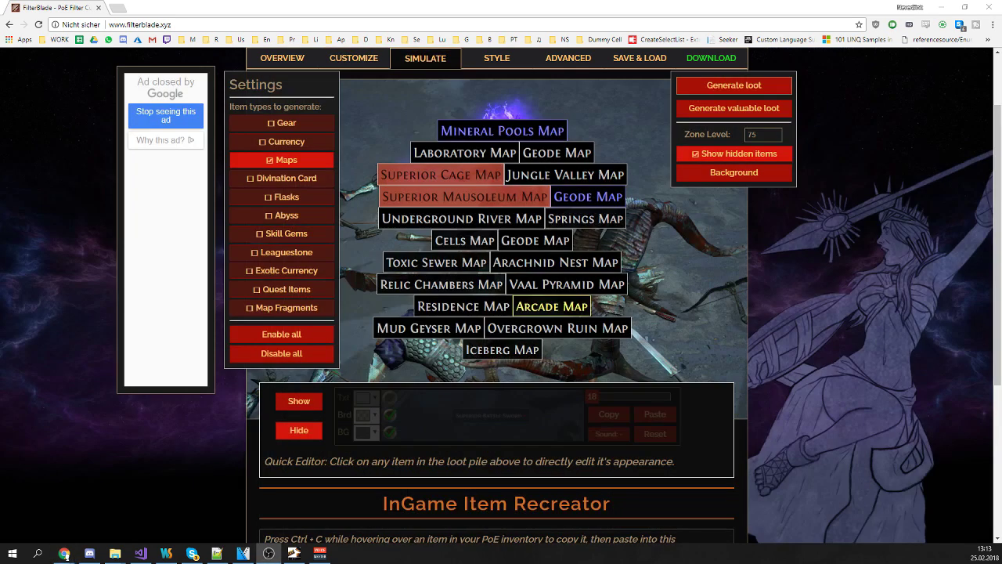
click(730, 115)
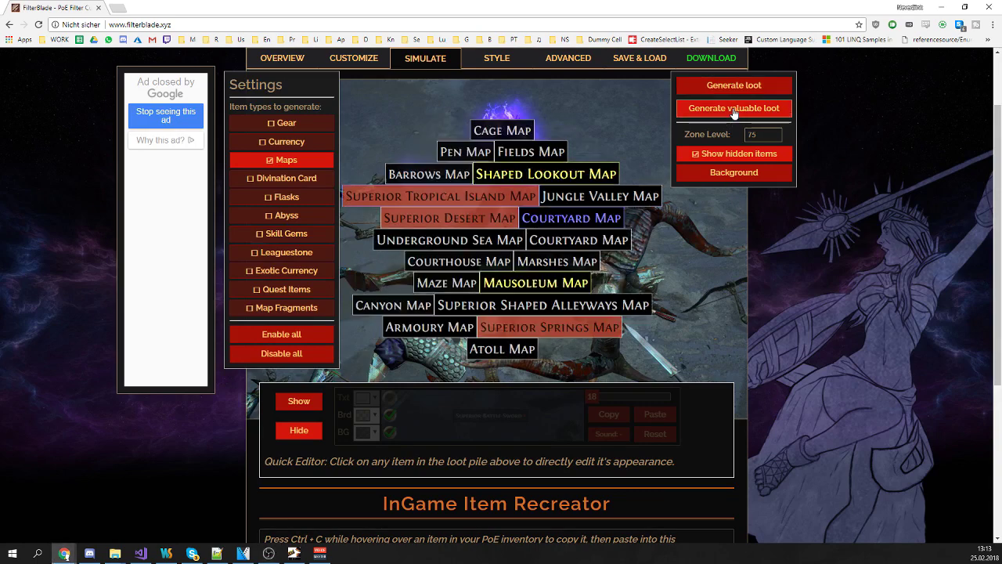
click(733, 113)
click(732, 113)
click(731, 112)
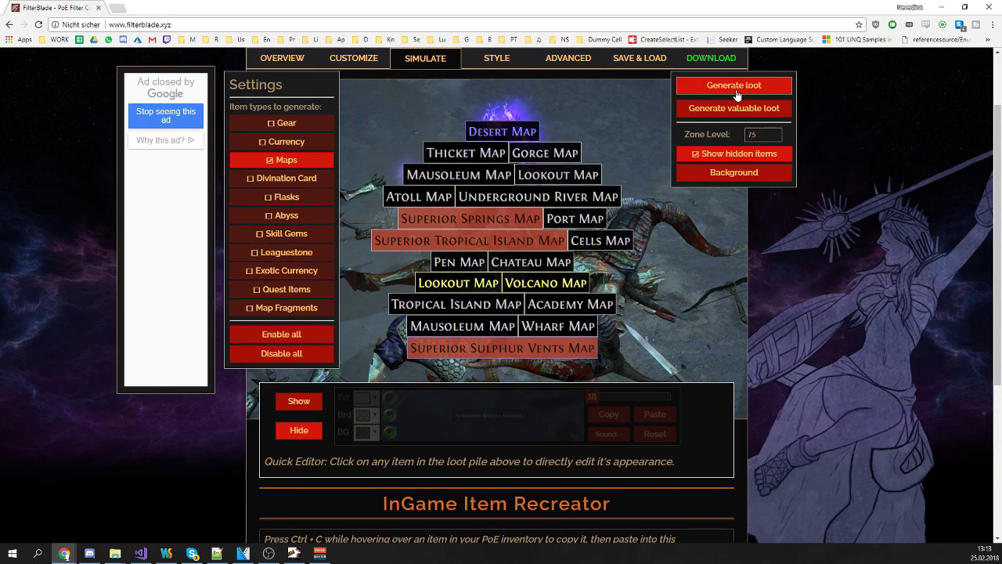
click(728, 111)
click(727, 110)
click(727, 110)
click(726, 109)
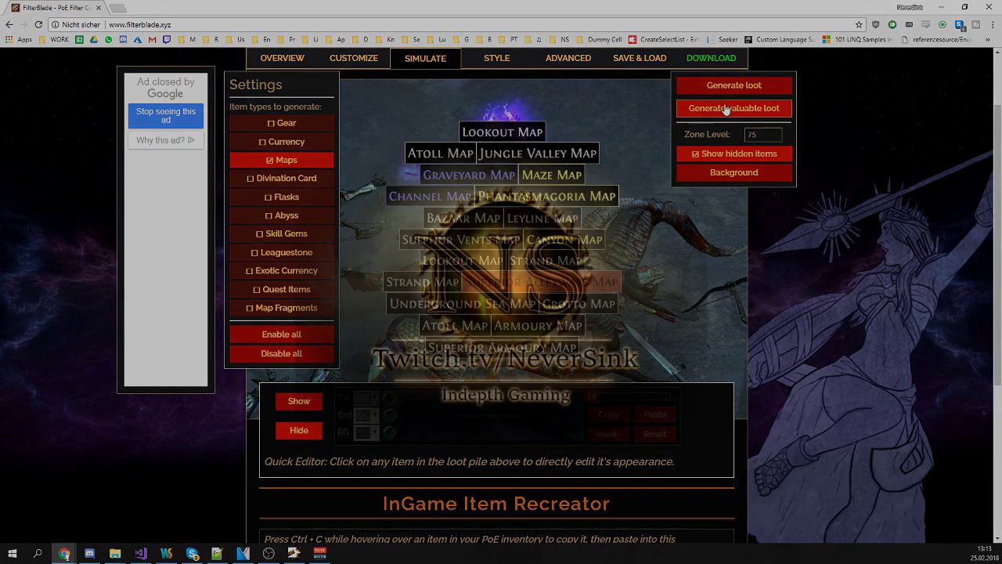
click(725, 109)
click(725, 109)
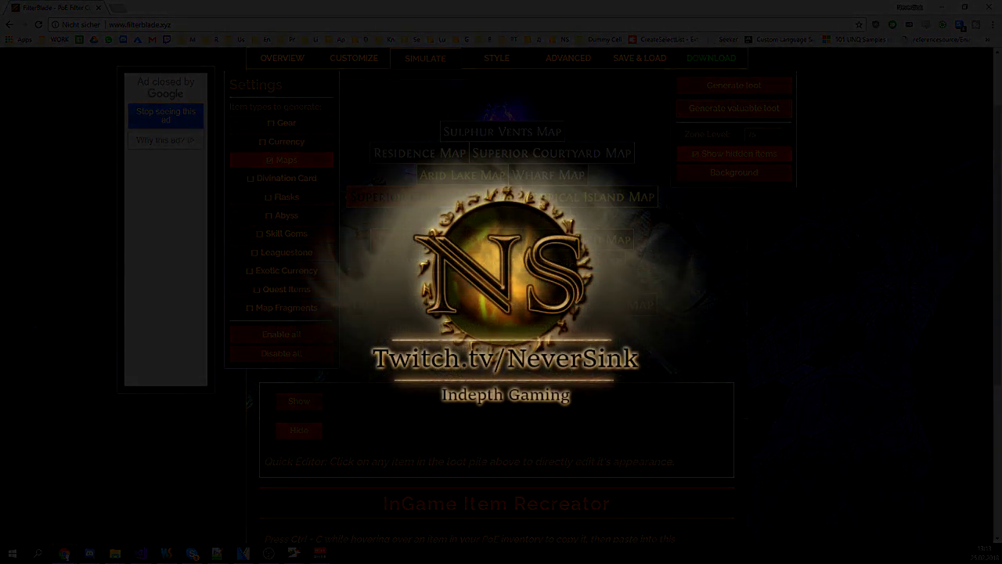